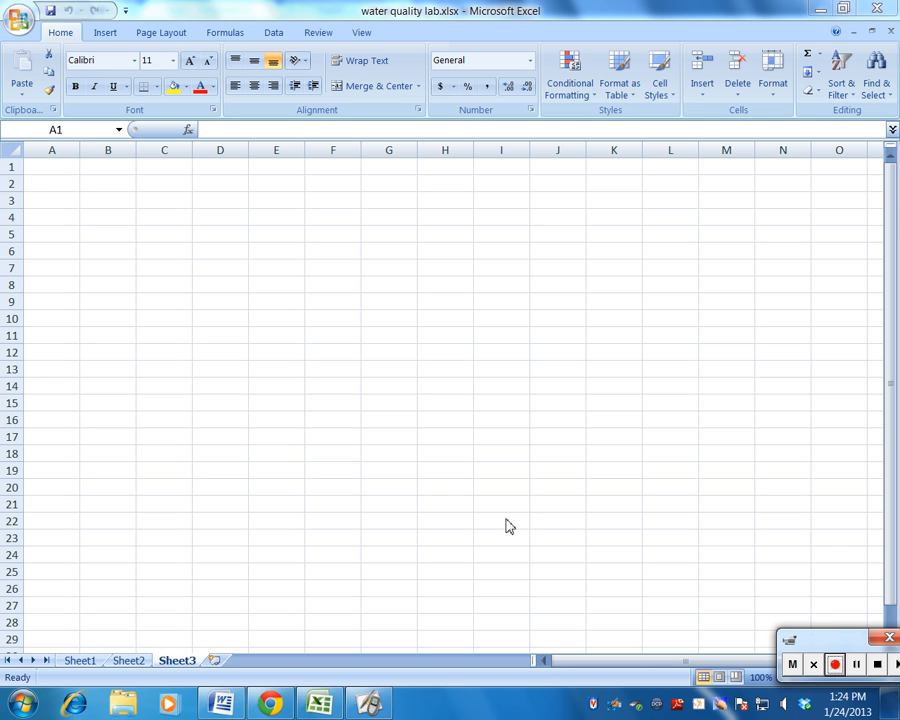
Focus the workbook and switch to Sheet1 with the titration data.
click(51, 166)
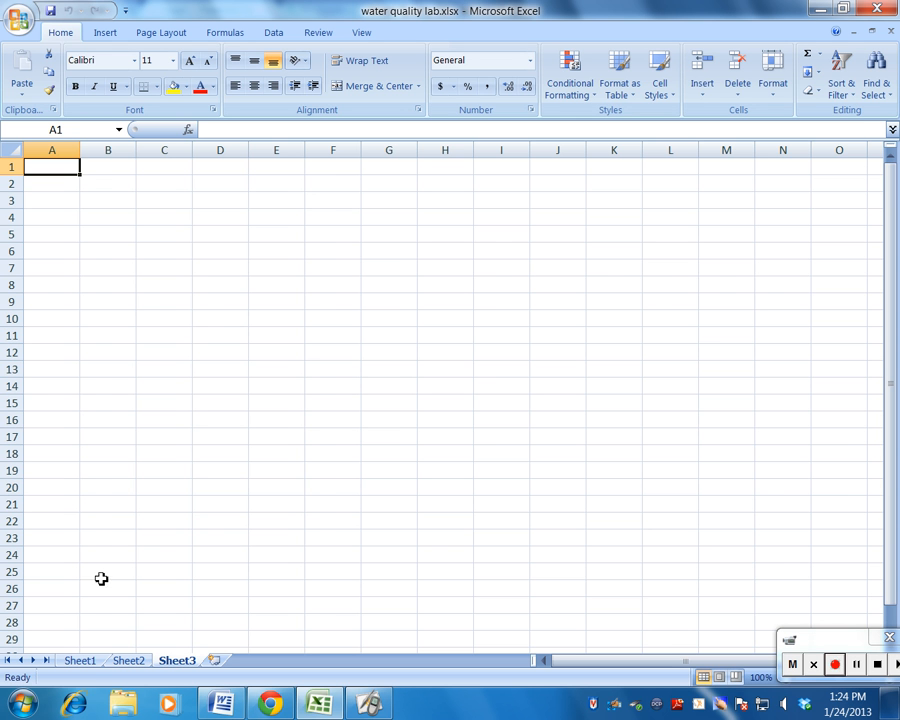
click(80, 660)
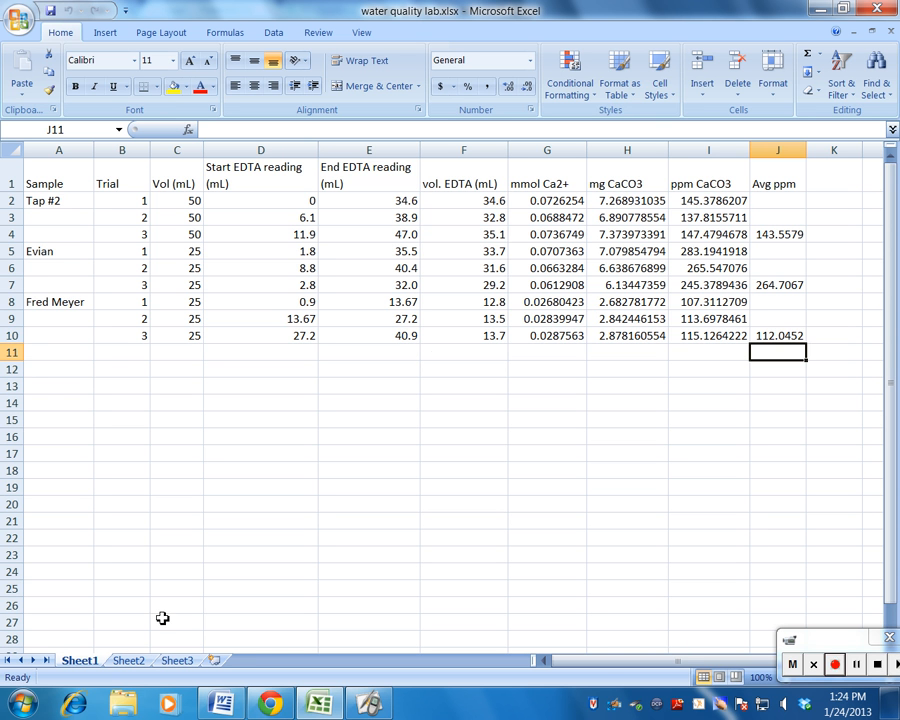
Review the vol. EDTA, mmol Ca2+ and mg CaCO3 columns, then switch to the Word lab report.
click(464, 150)
click(545, 150)
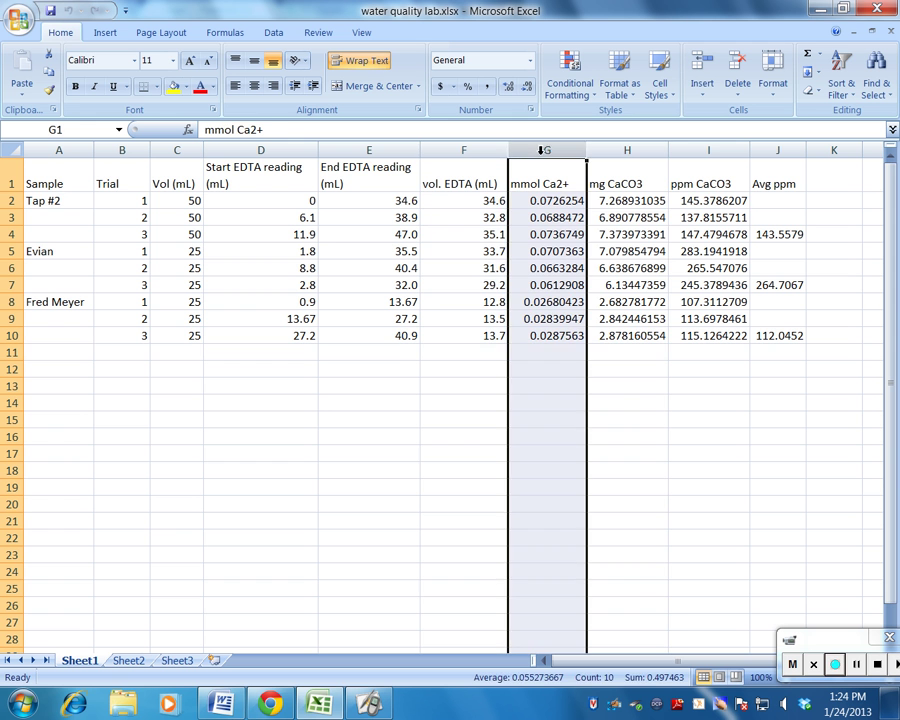
click(610, 150)
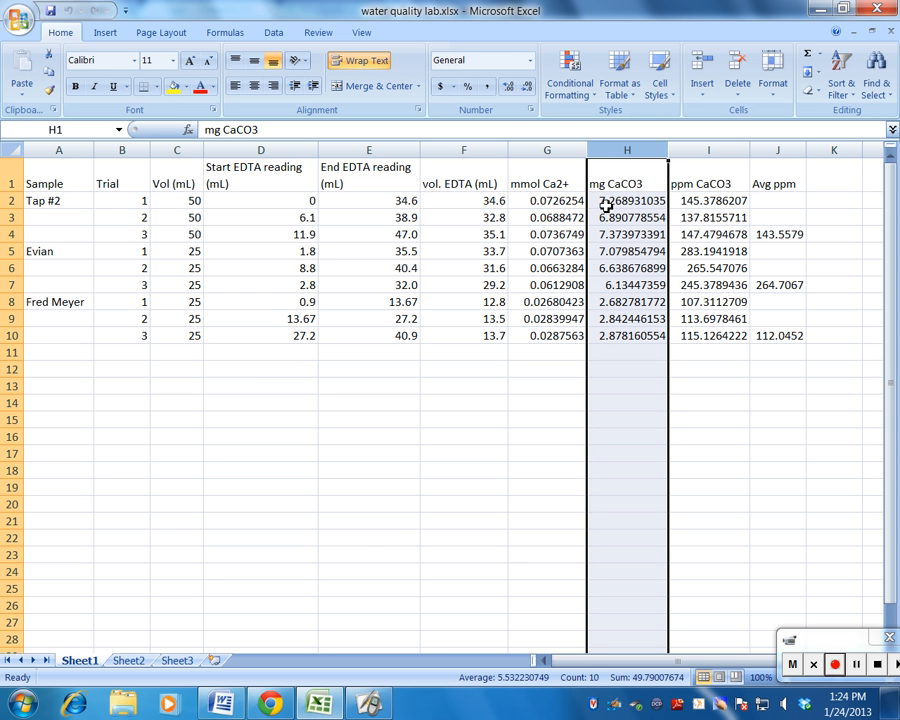
click(220, 706)
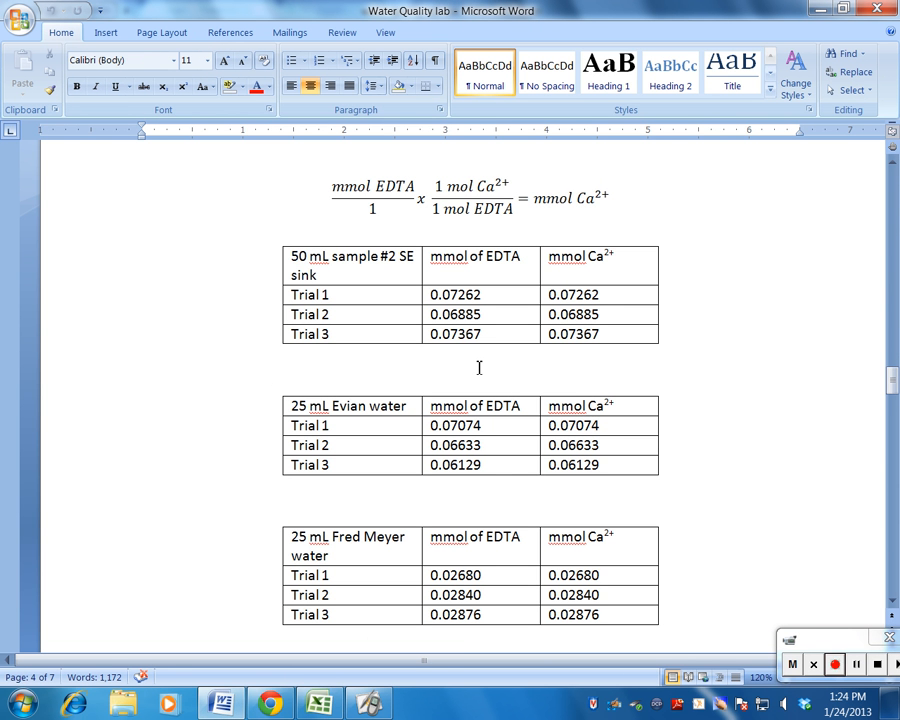
Return from the Word report to the Excel workbook.
click(322, 706)
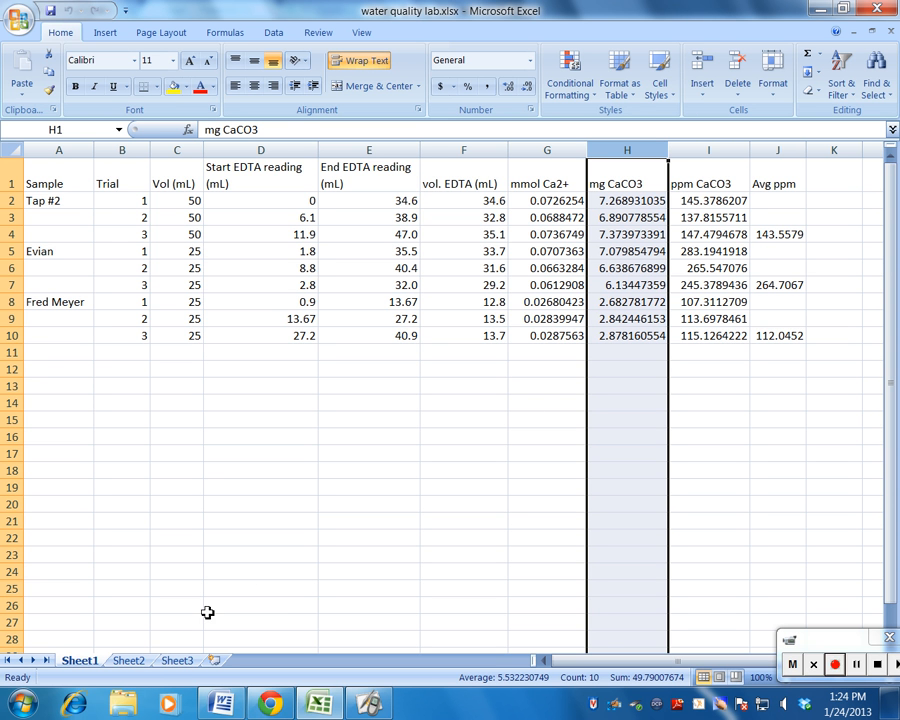
On Sheet3, head columns A and B 'Height (m)' and 'Total energy (J)', autofitting column B.
click(178, 661)
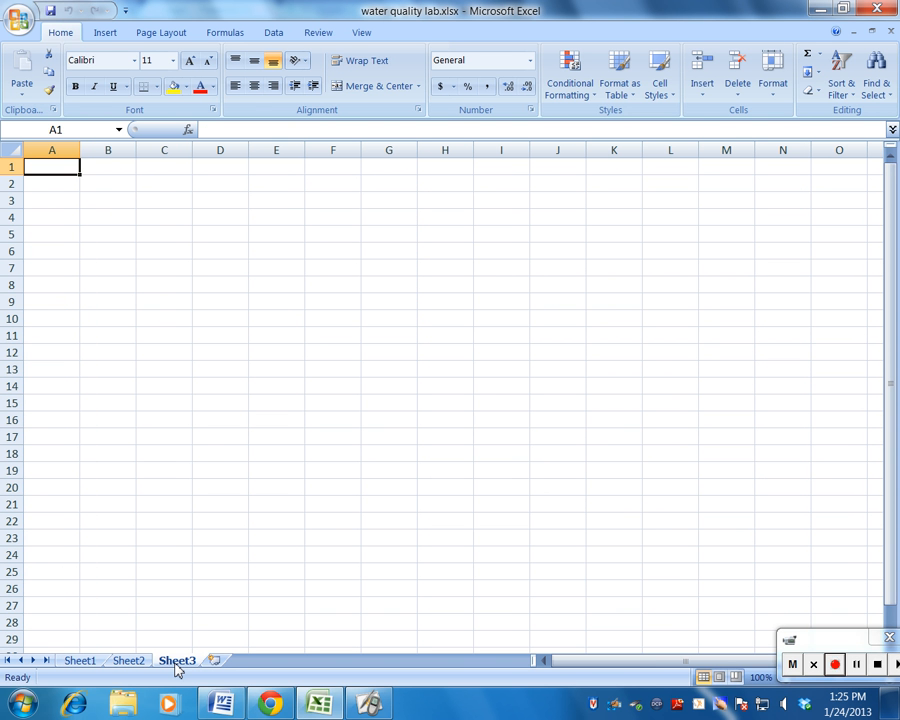
text(Height)
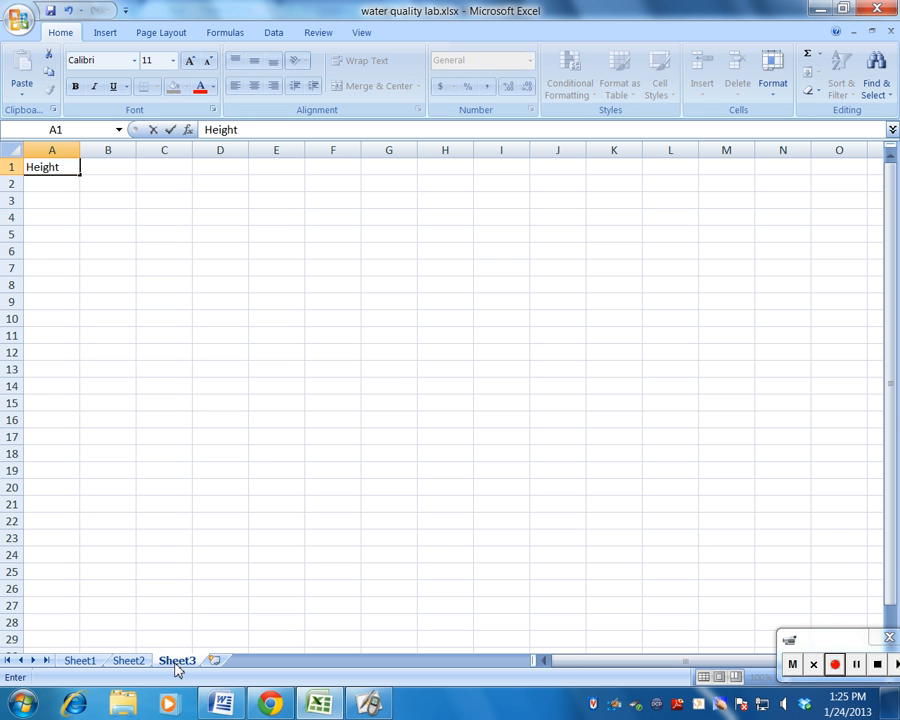
text( (m))
key(Tab)
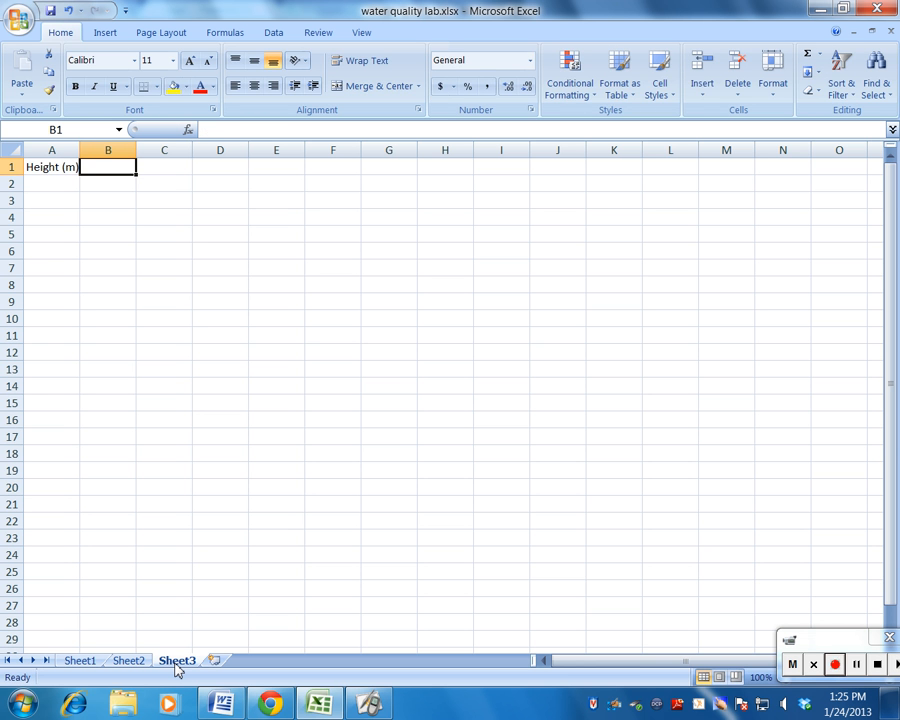
text(Total ene)
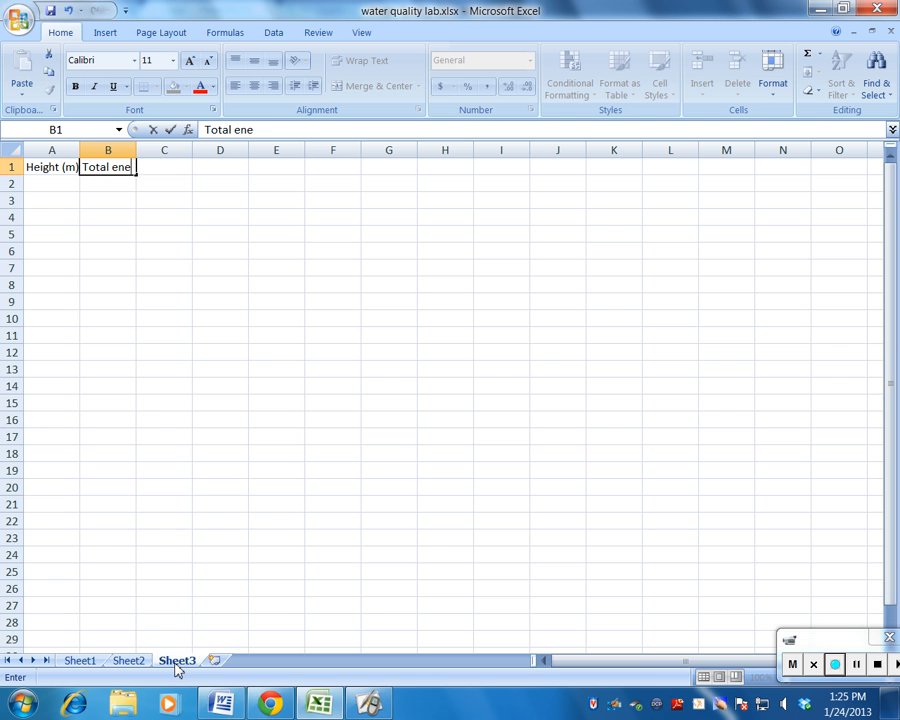
text(rgy (J))
double_click(137, 151)
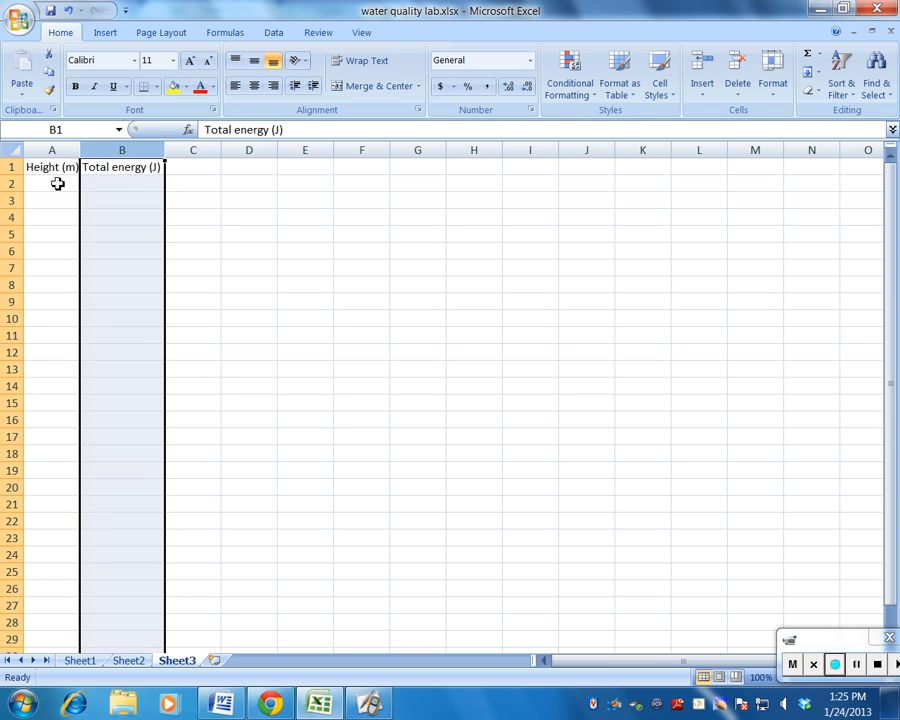
Enter the five rows of height and total energy values in A2:B6, starting from 0.
click(57, 184)
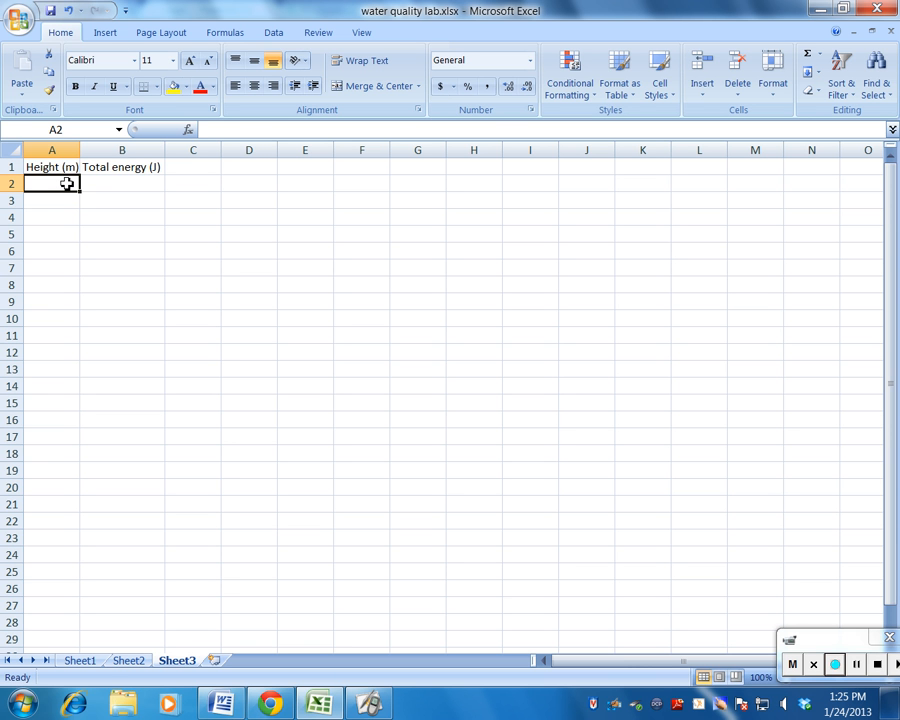
text(0)
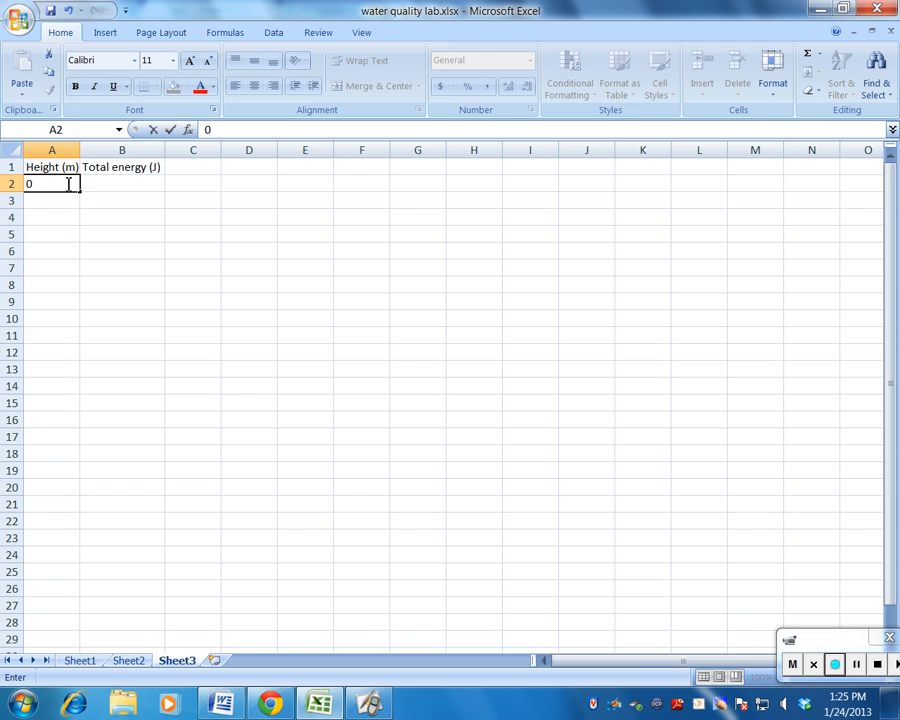
key(Return)
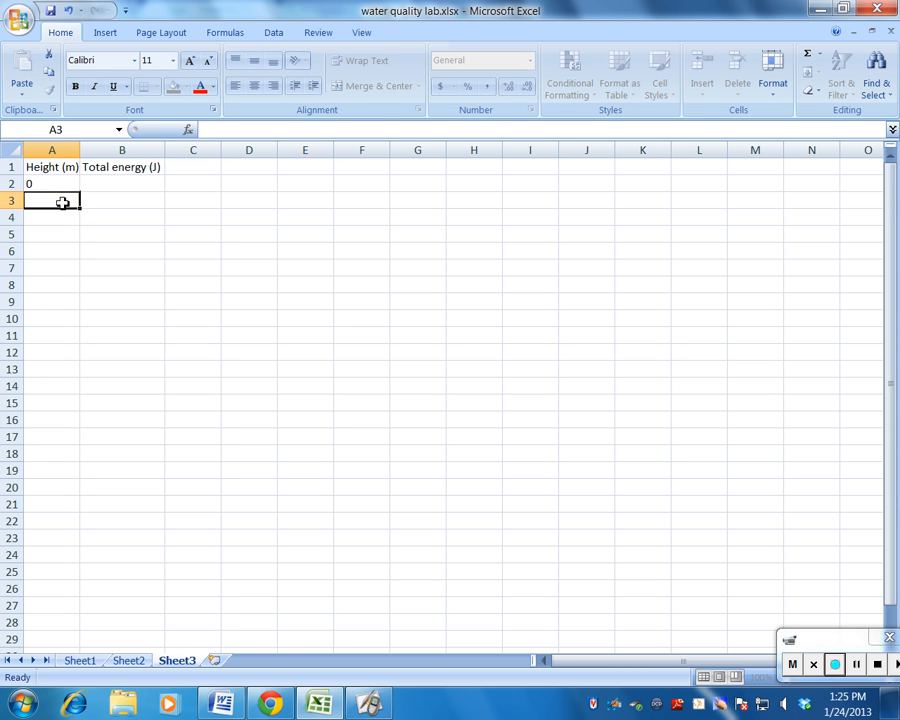
text(.)
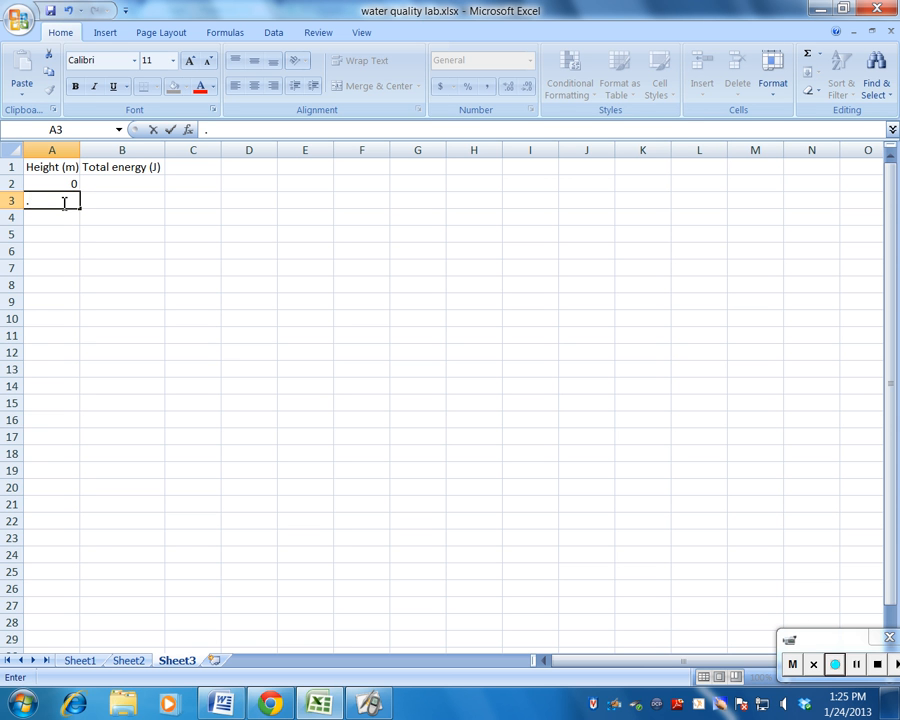
text(0262)
click(857, 665)
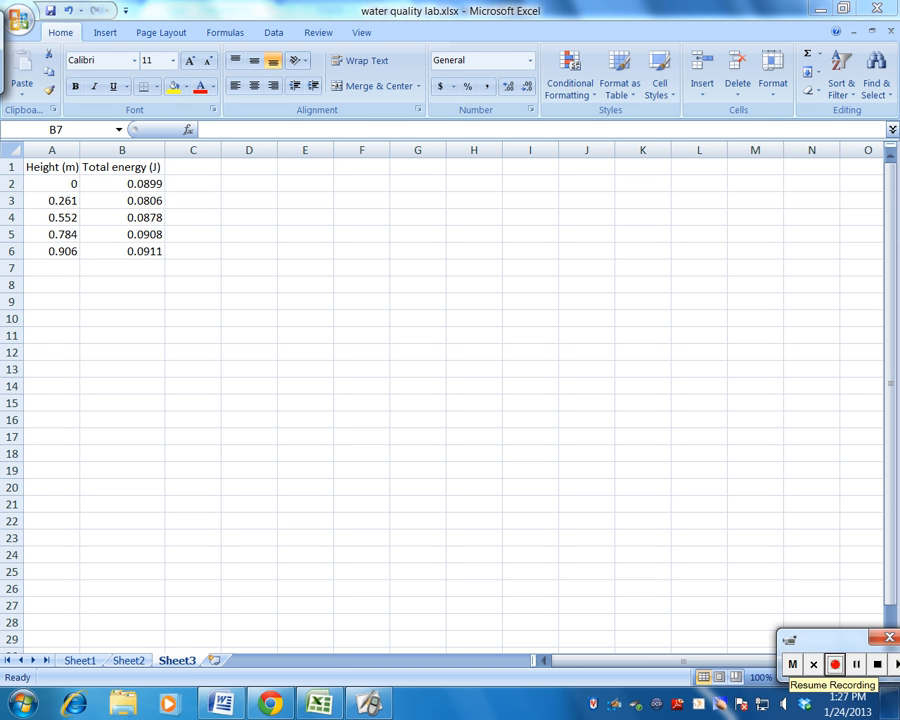
Select the full Height and Total energy table A1:B6, headers included, for charting.
click(835, 664)
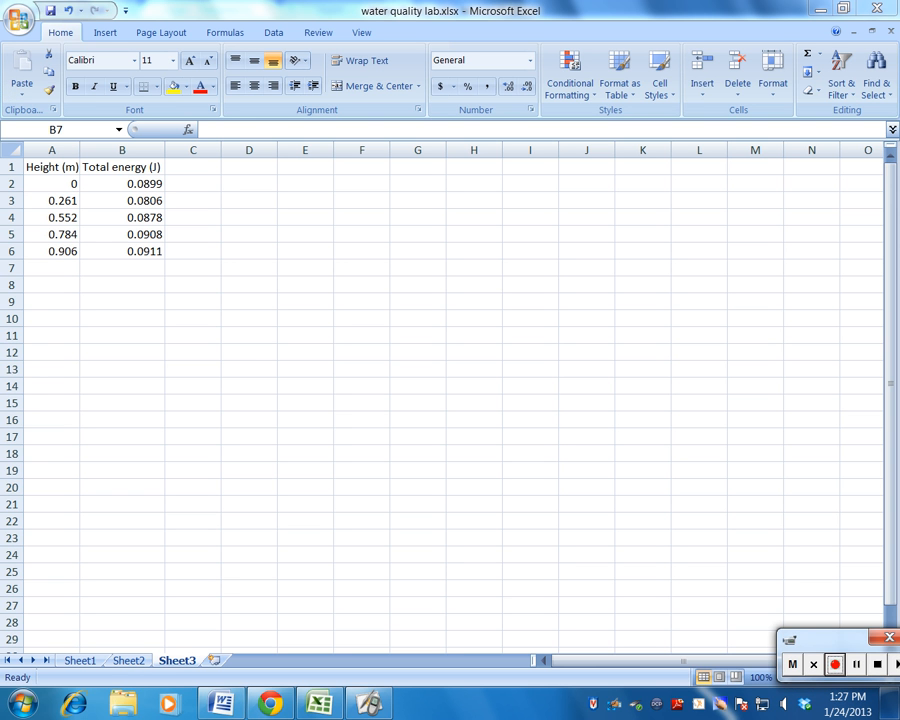
click(58, 200)
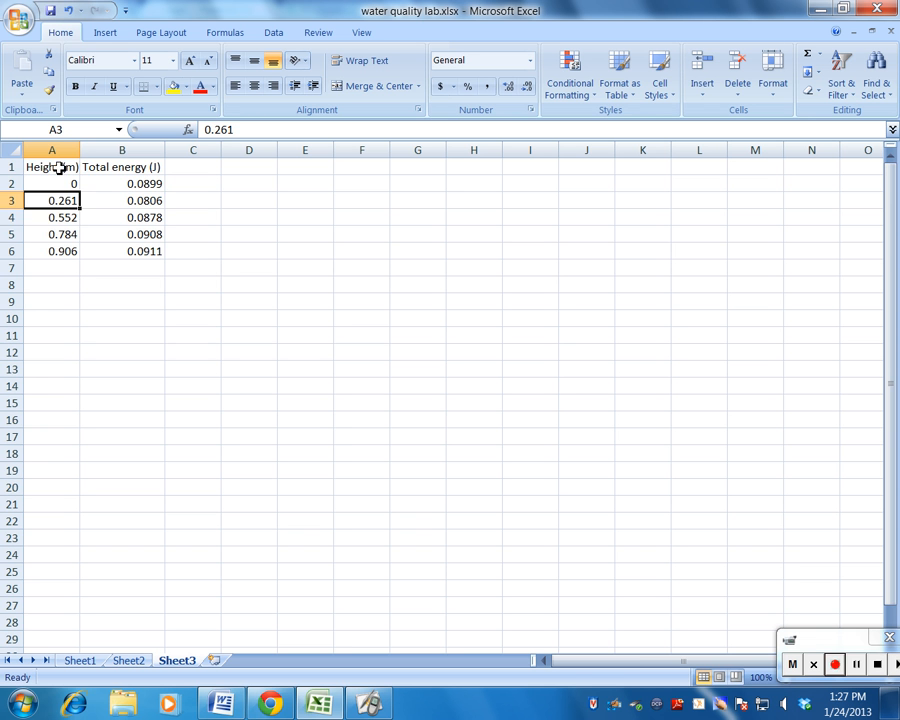
drag(60, 168, 138, 245)
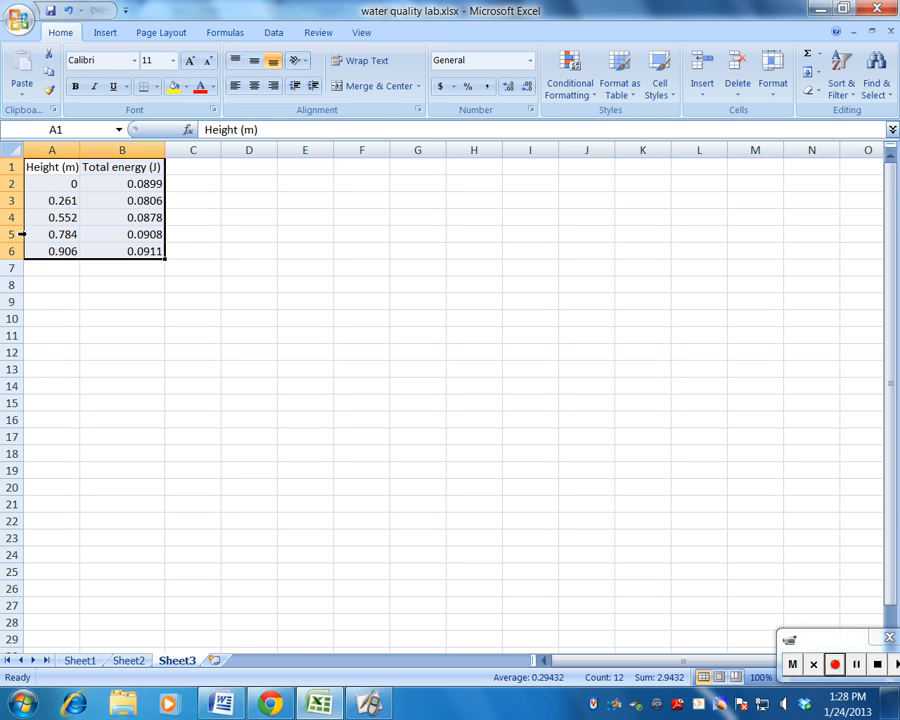
Insert a markers-only scatter chart of Total energy against Height.
click(107, 32)
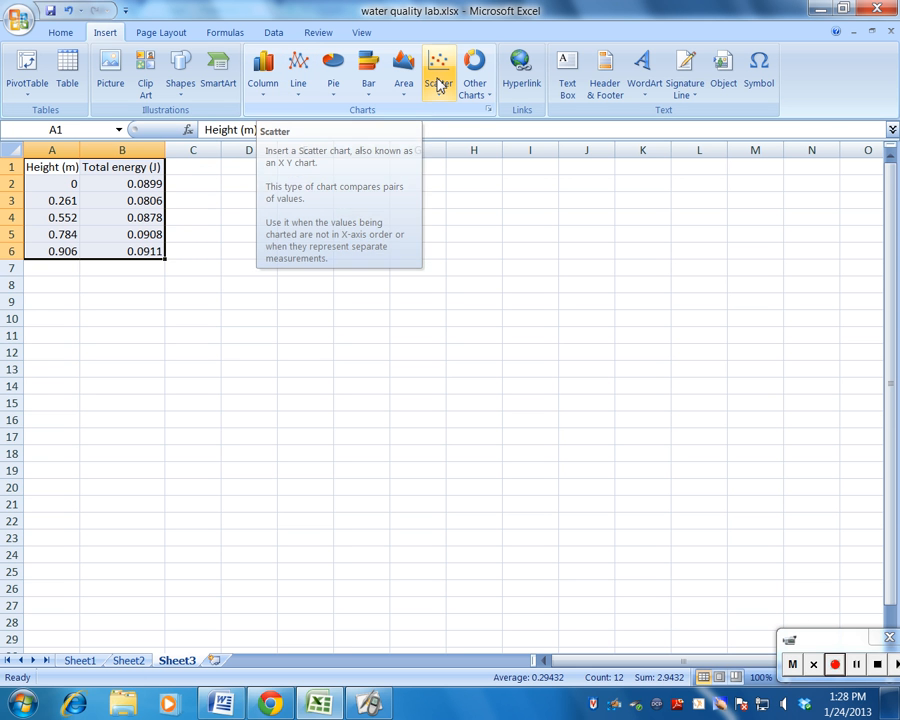
click(439, 83)
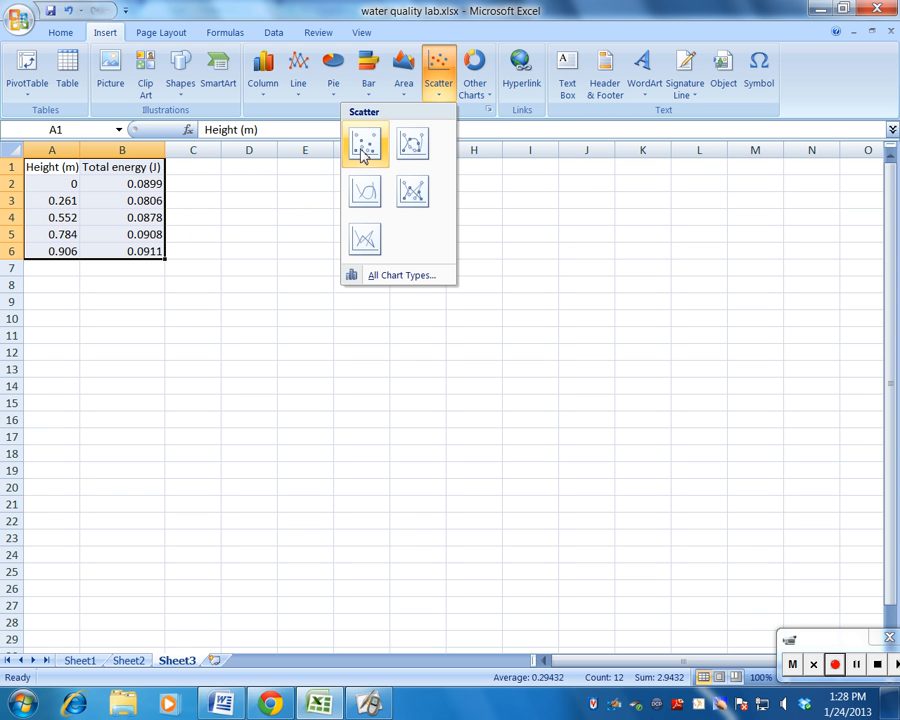
click(363, 147)
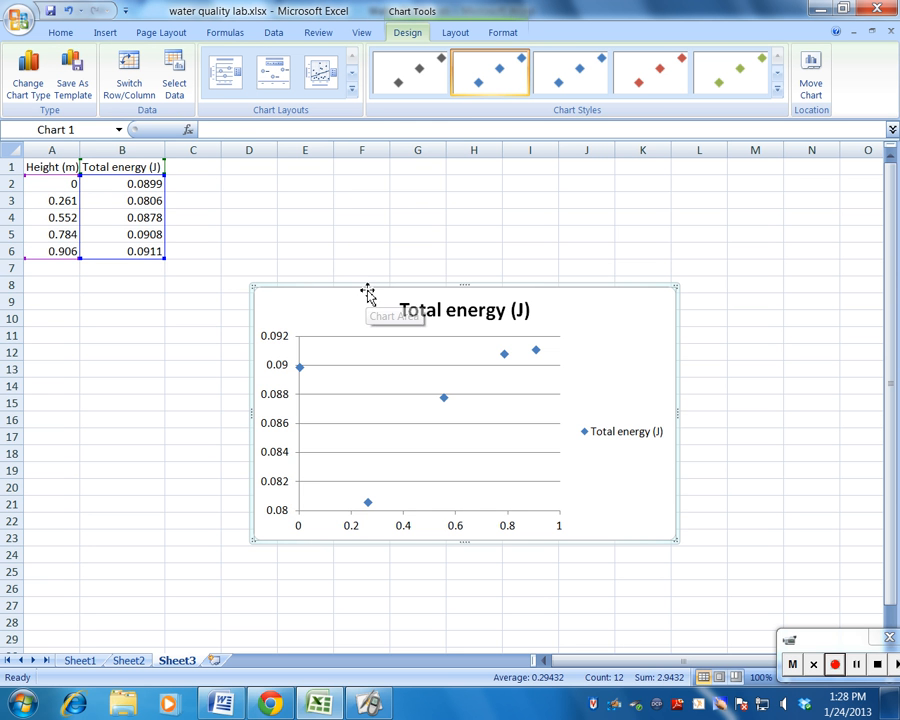
Move the chart beside the table and retitle it 'Total energy of a peg falling while at different heights'.
drag(372, 295, 304, 190)
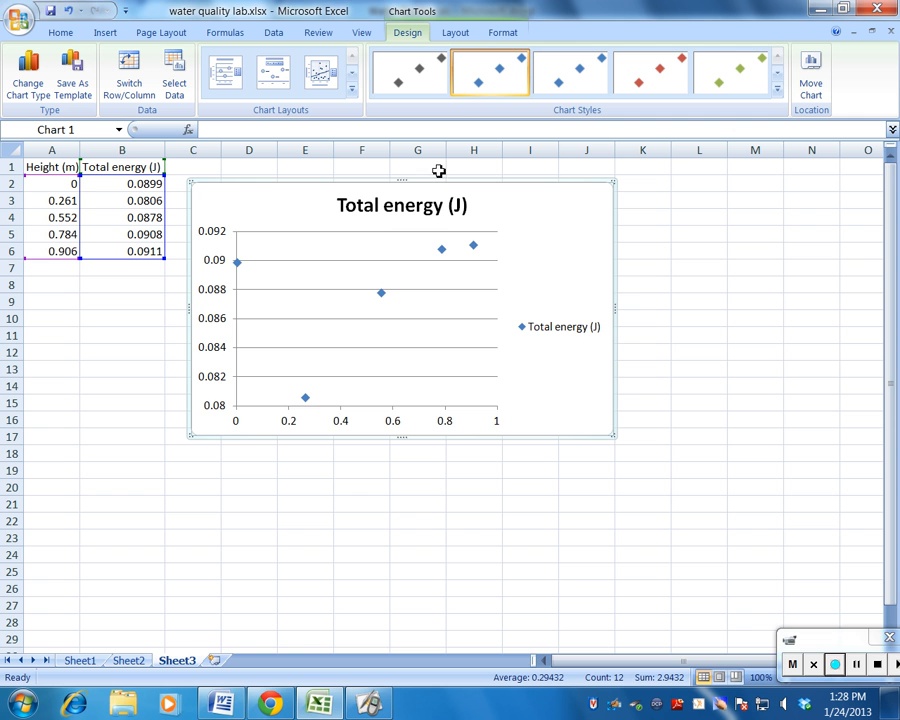
click(393, 210)
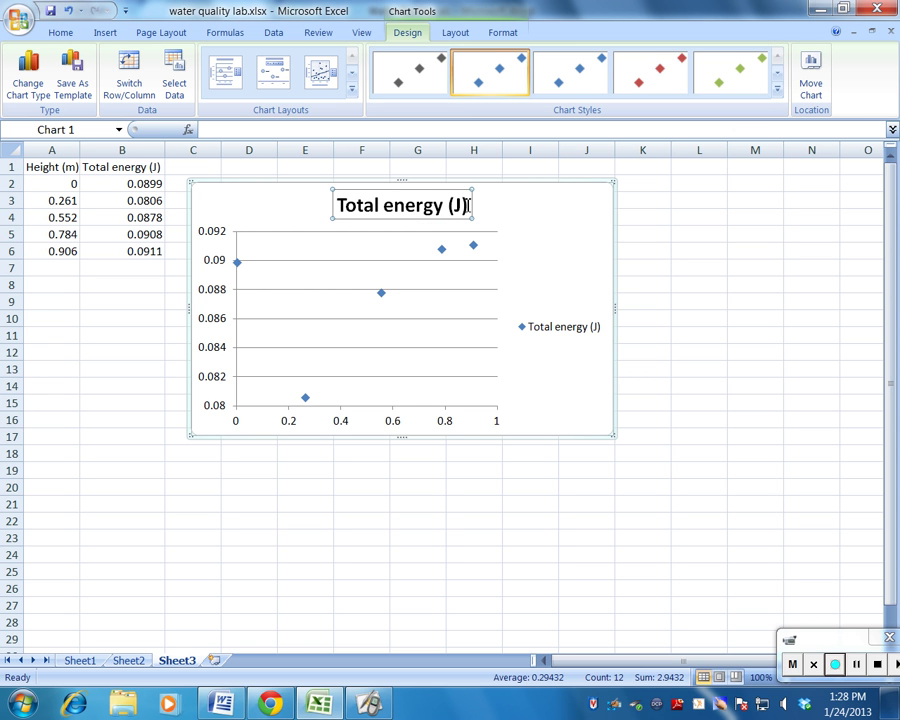
drag(468, 205, 369, 208)
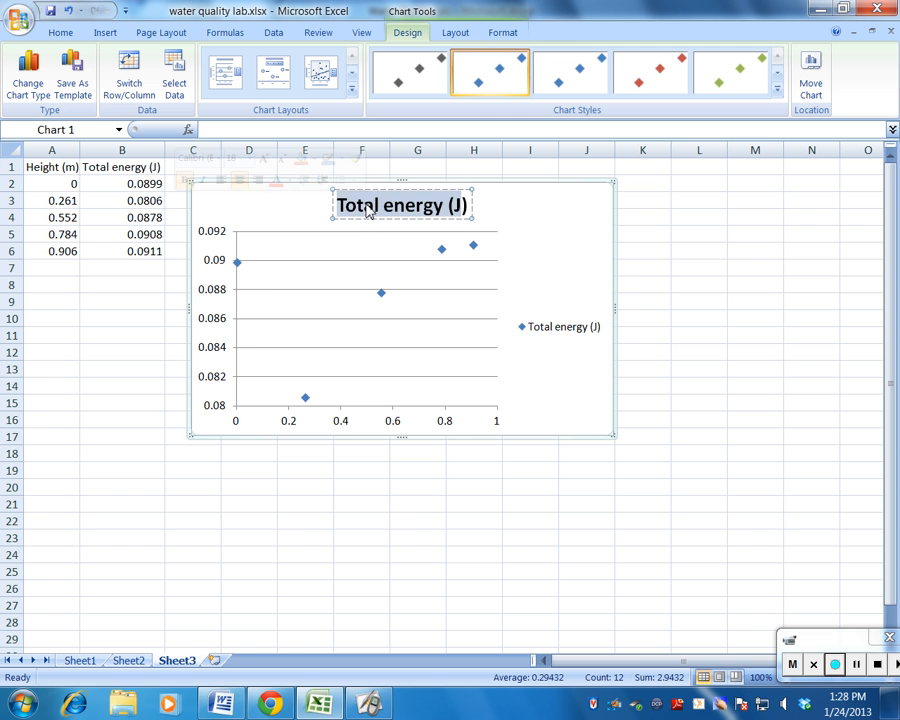
key(Delete)
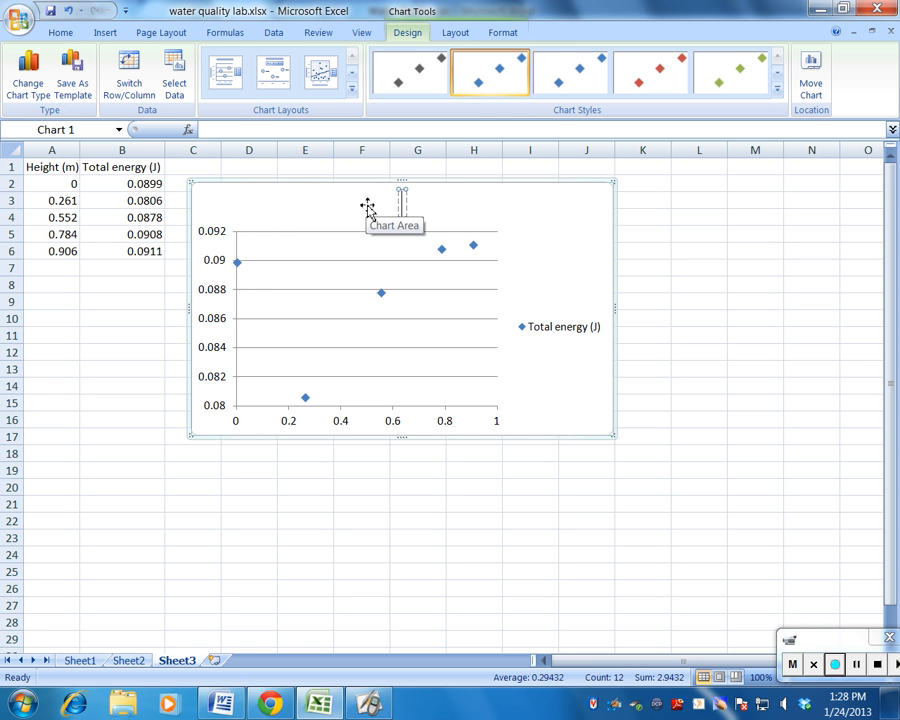
text(Total ener)
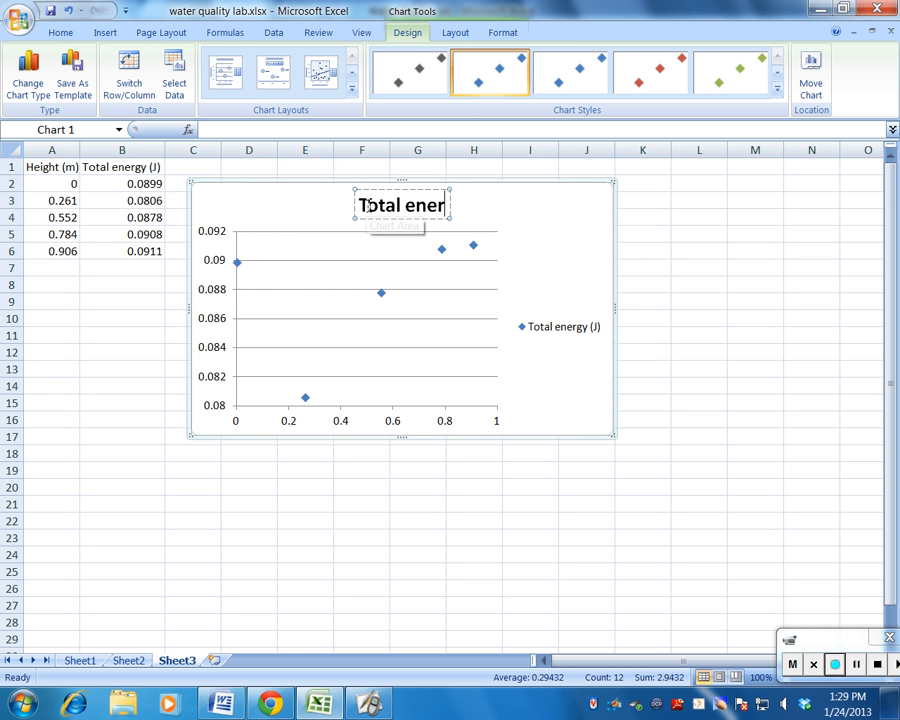
text(gy of a pe)
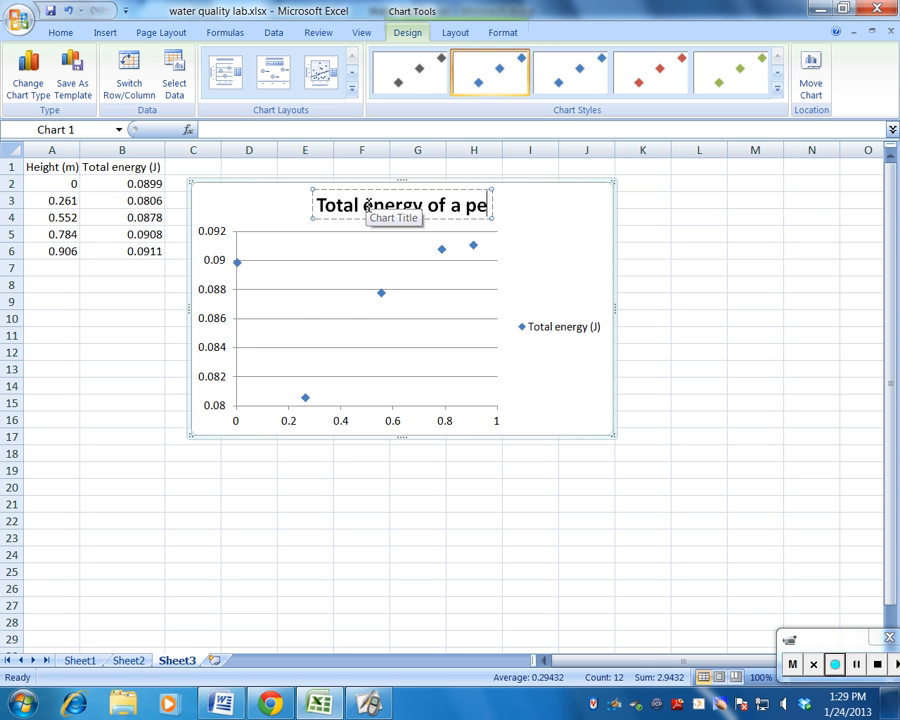
text(g falling)
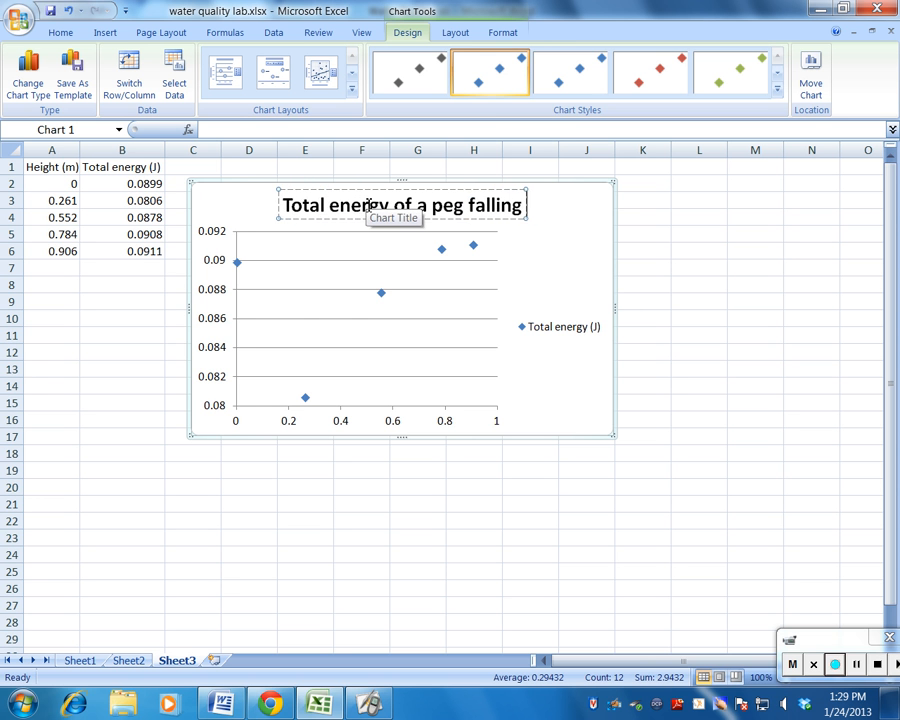
text( while at a)
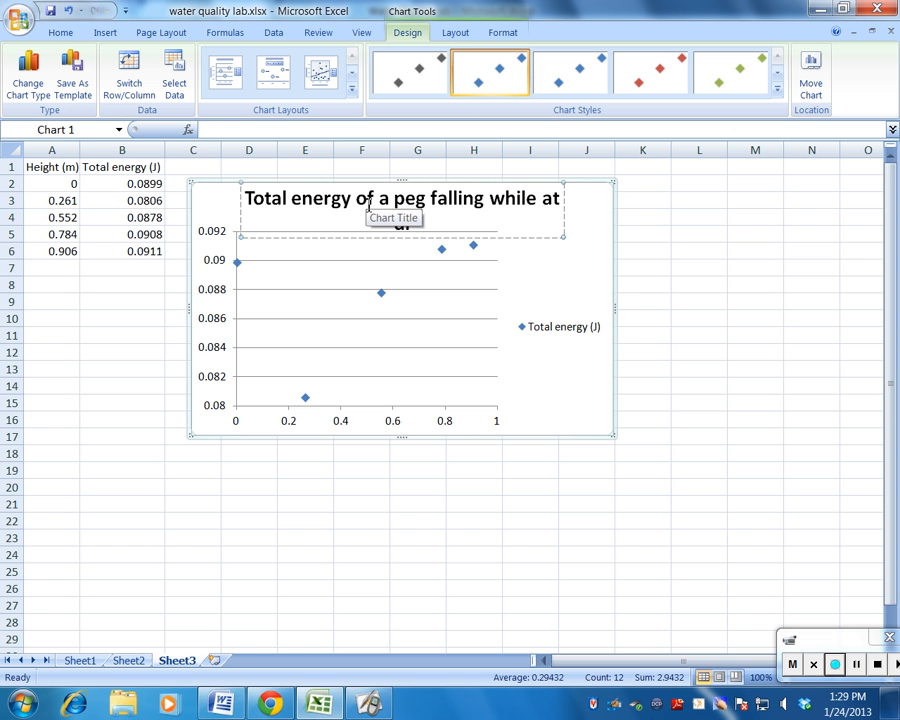
text(feren)
text(t heights)
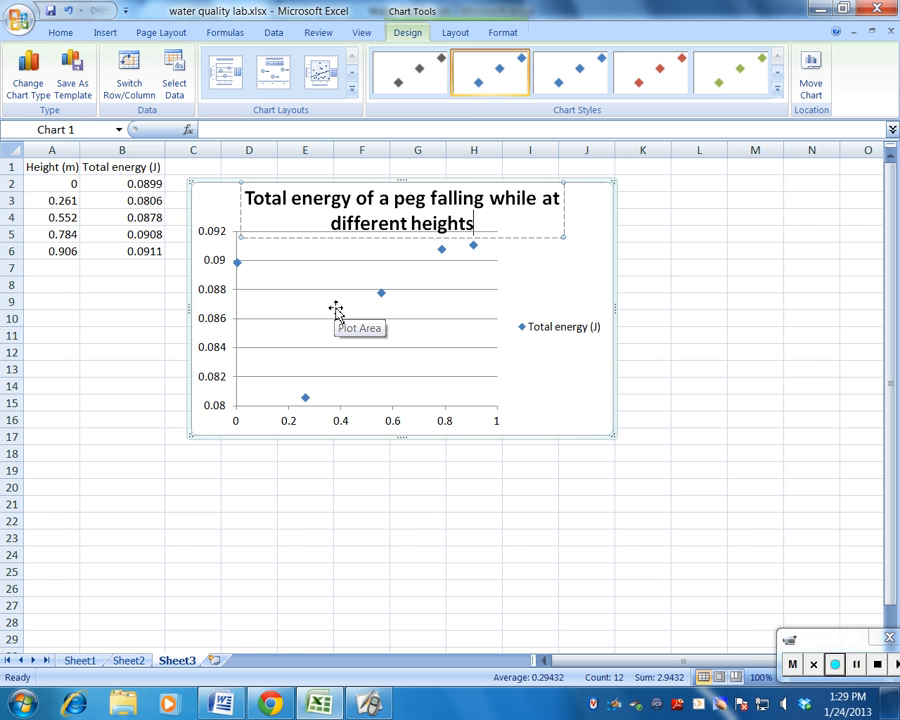
click(542, 285)
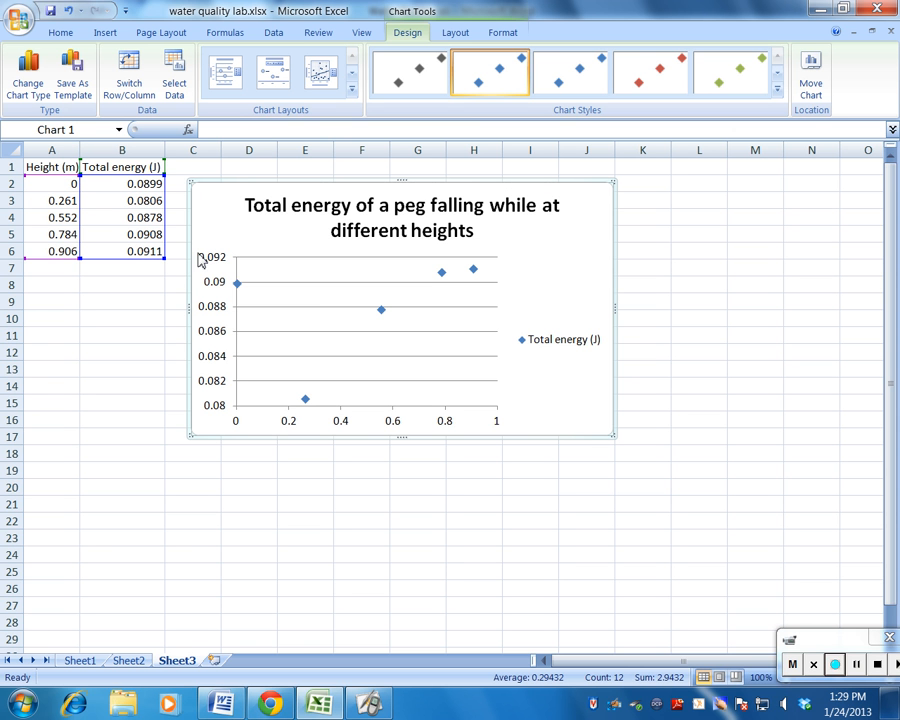
Nudge the chart lower and add a horizontal axis title 'Height of peg in its drop (m)'.
drag(190, 235, 190, 256)
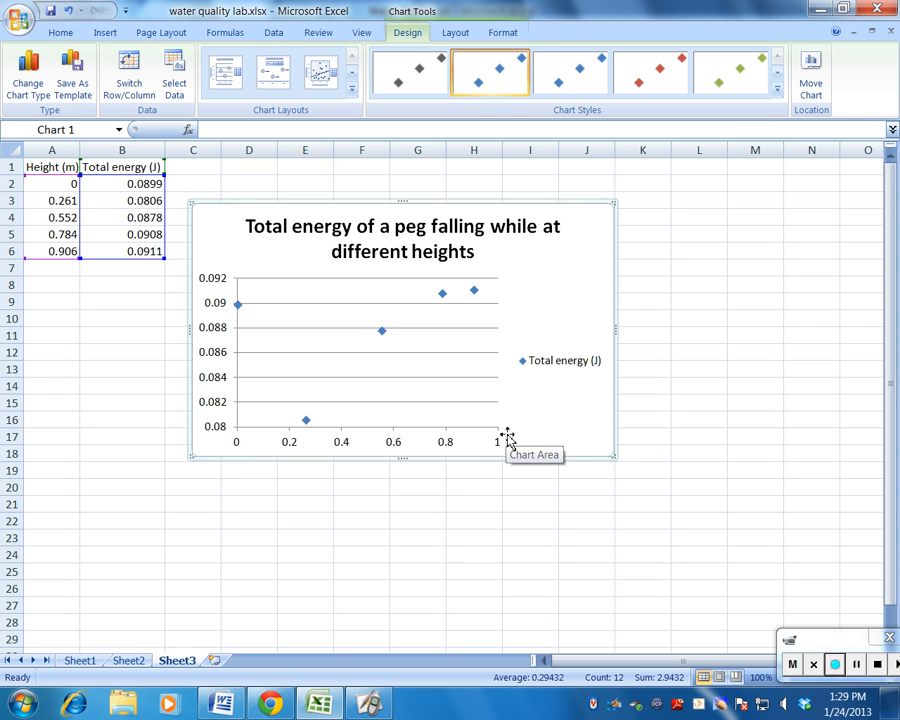
click(456, 33)
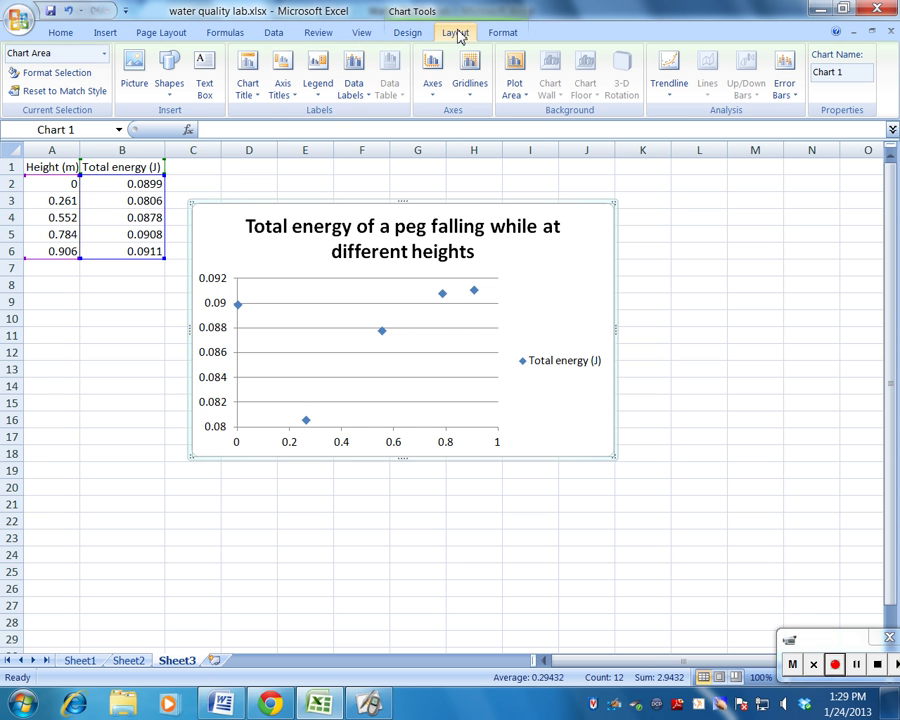
click(288, 96)
mouse_move(222, 113)
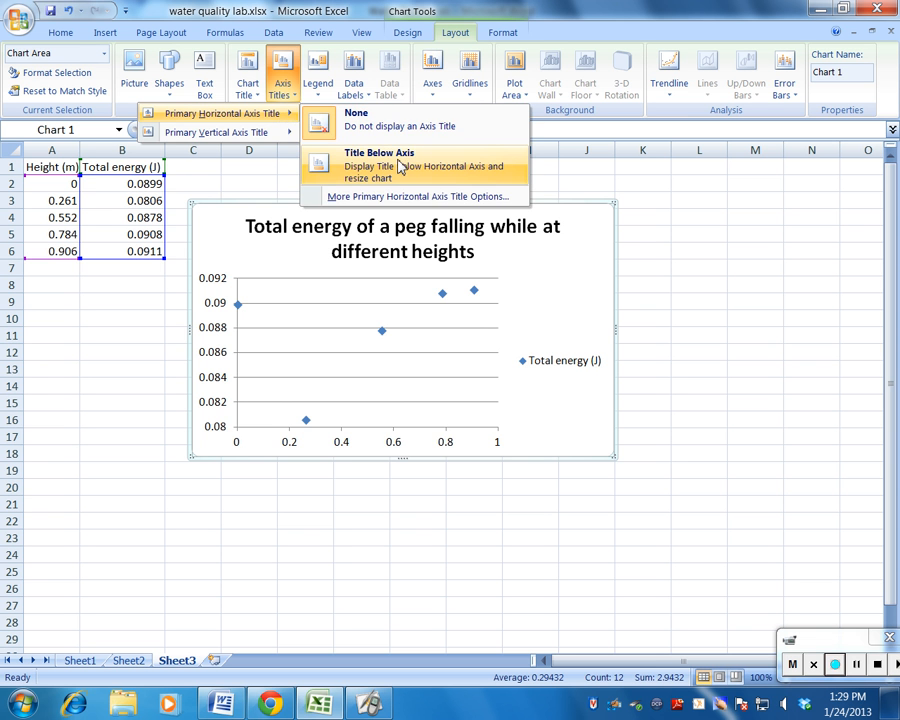
click(400, 170)
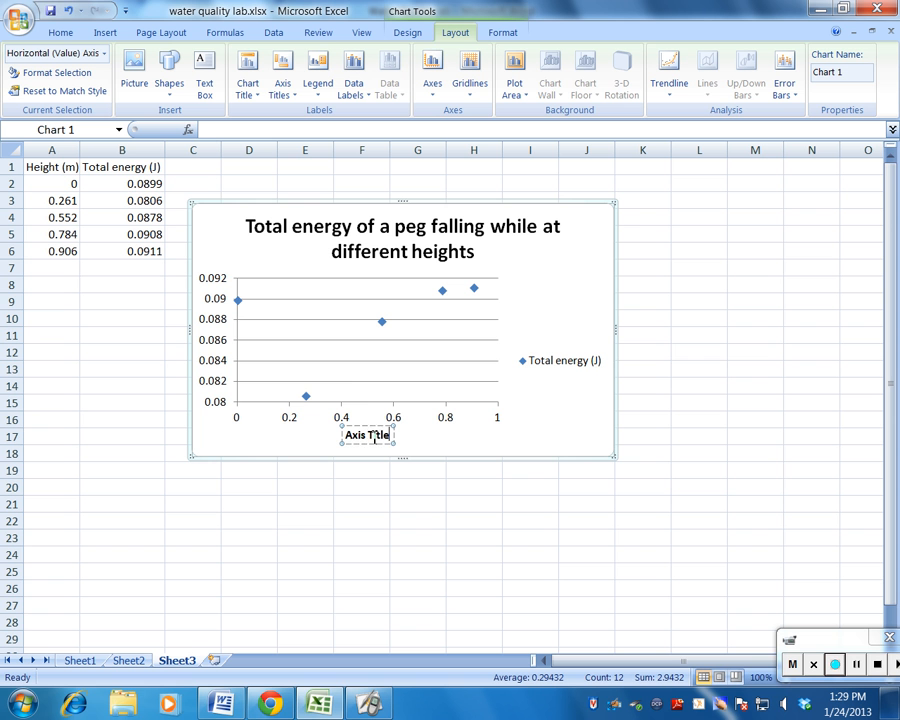
double_click(370, 435)
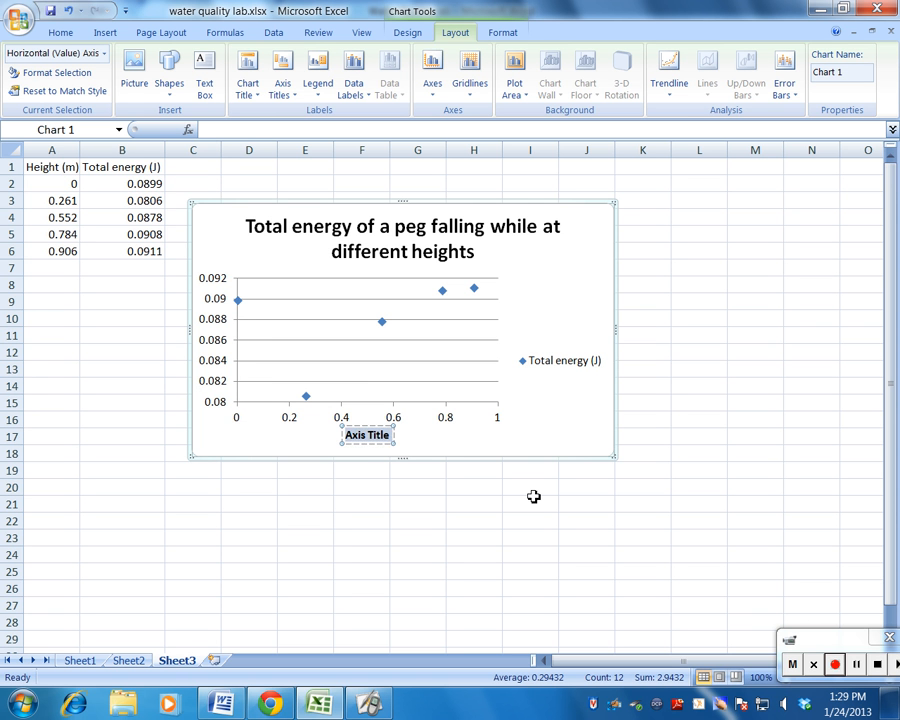
text(Height)
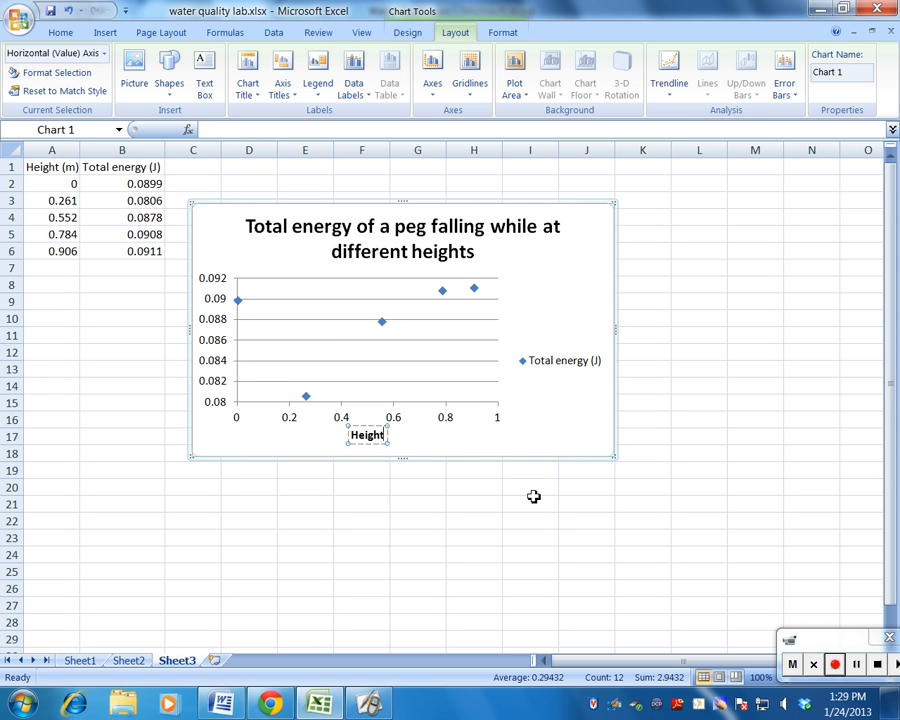
text( of peg in)
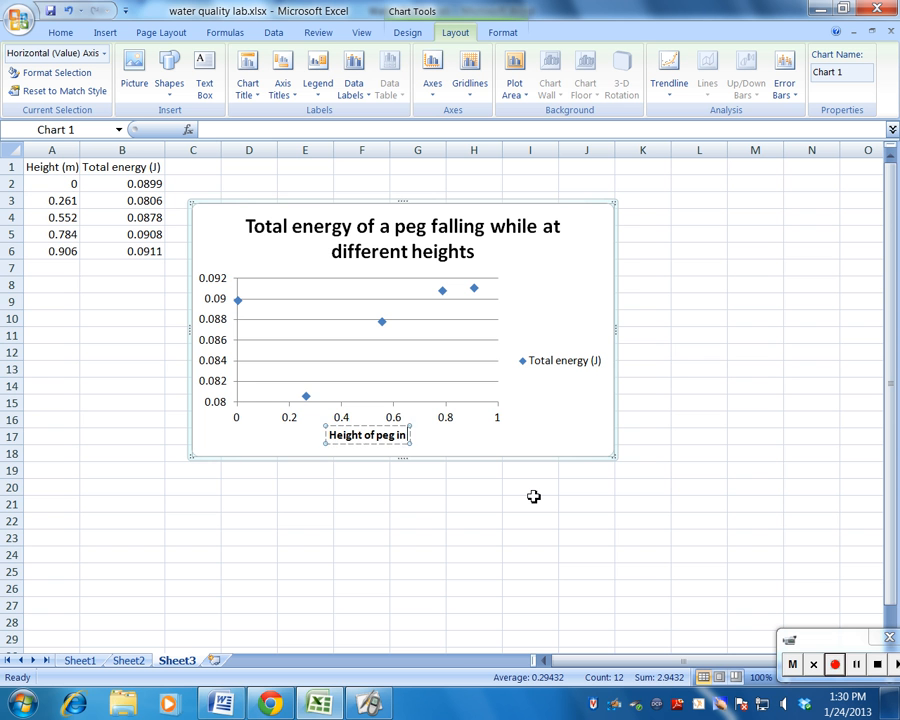
text( its drop)
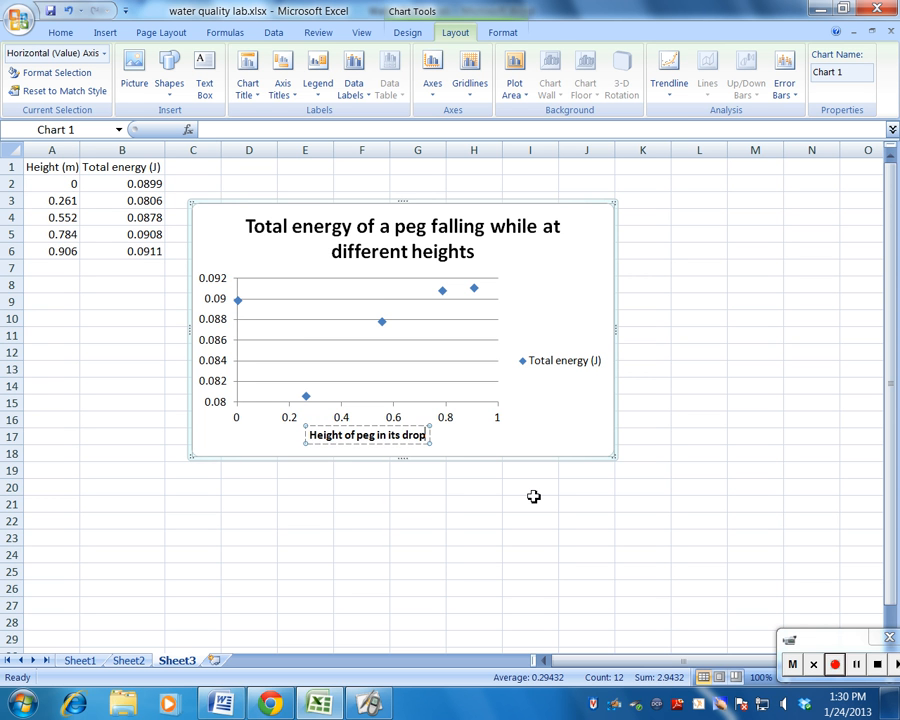
text( (m))
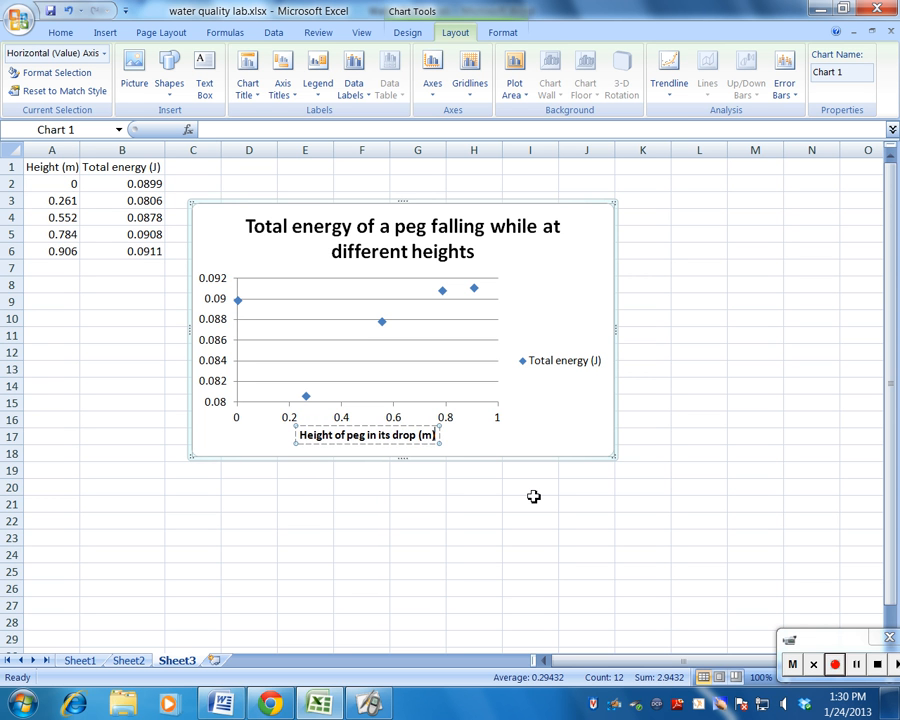
Add a rotated vertical axis title reading 'Total energy (J)'.
click(283, 87)
mouse_move(217, 132)
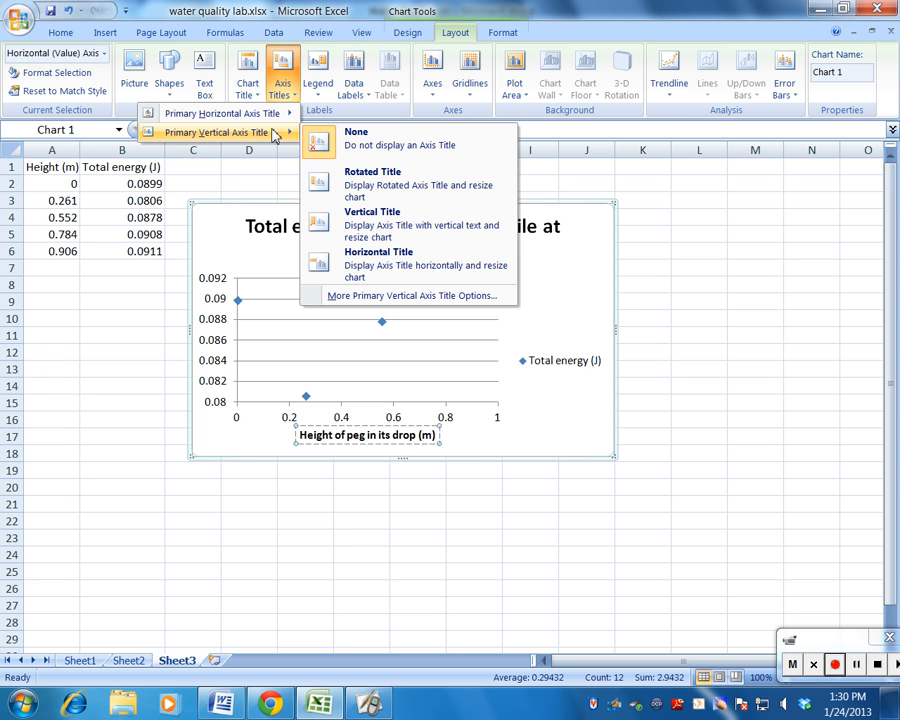
click(385, 176)
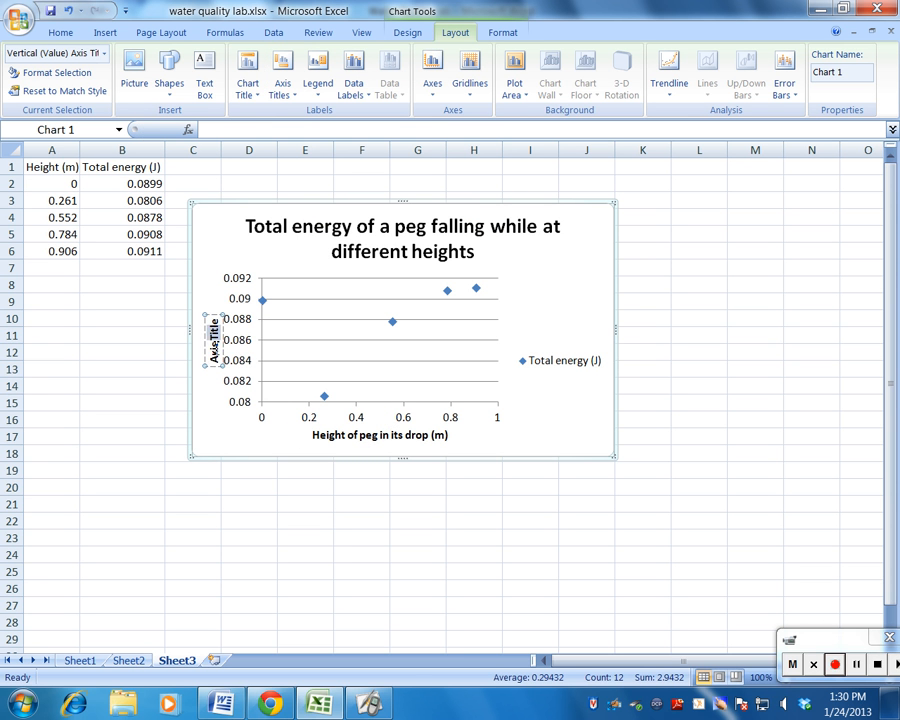
drag(212, 322, 213, 356)
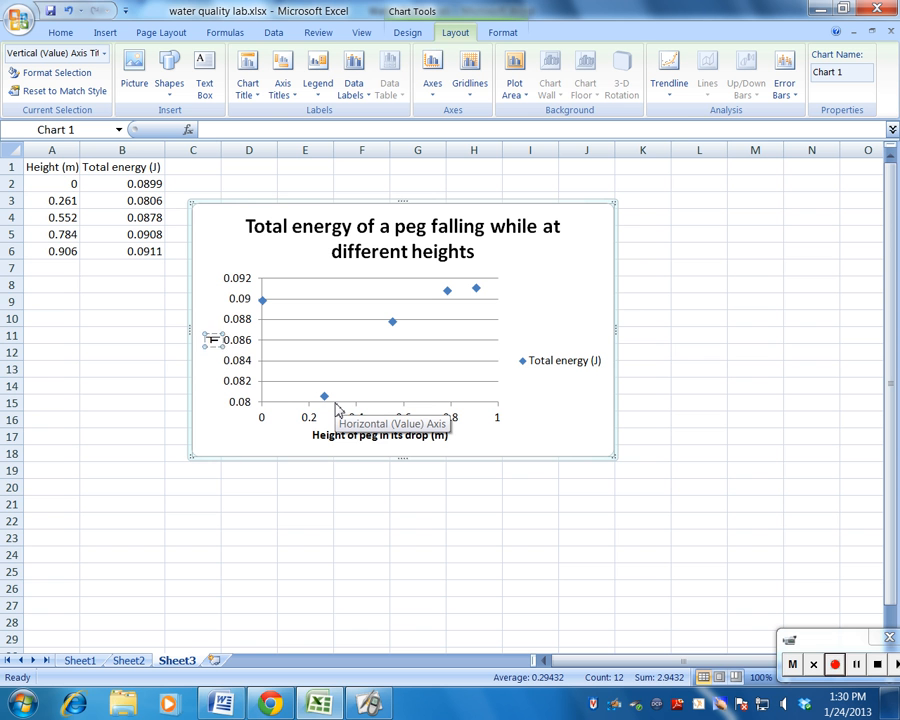
text(Total energy ()
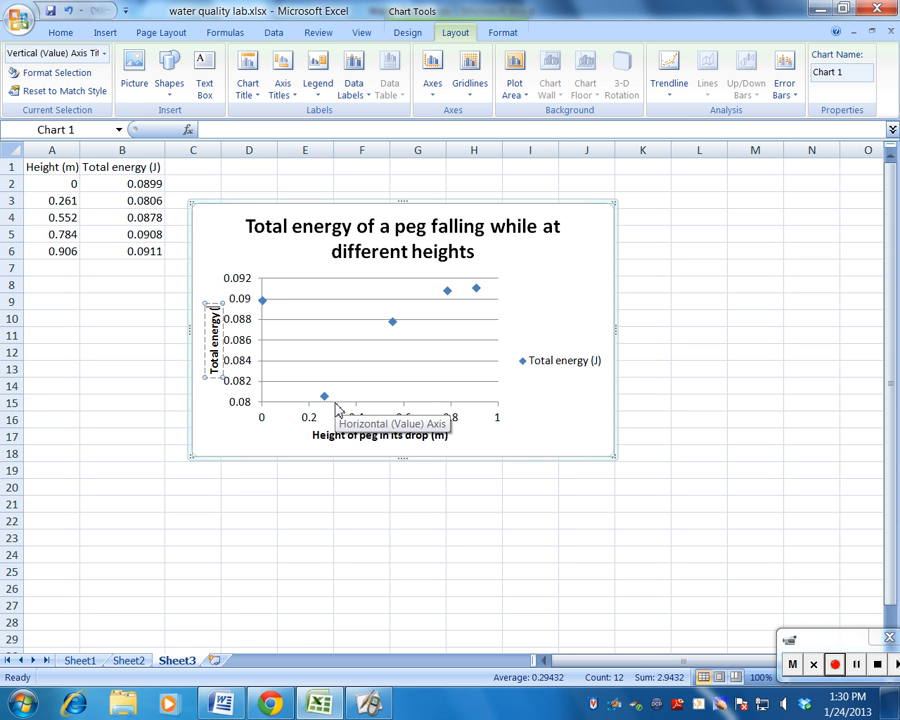
text(J))
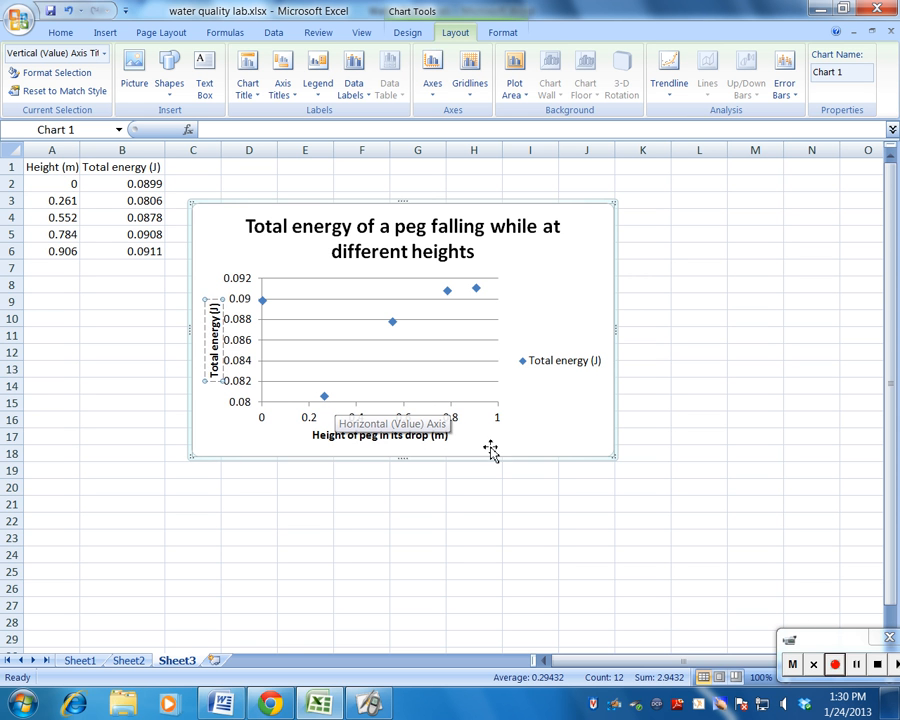
click(533, 437)
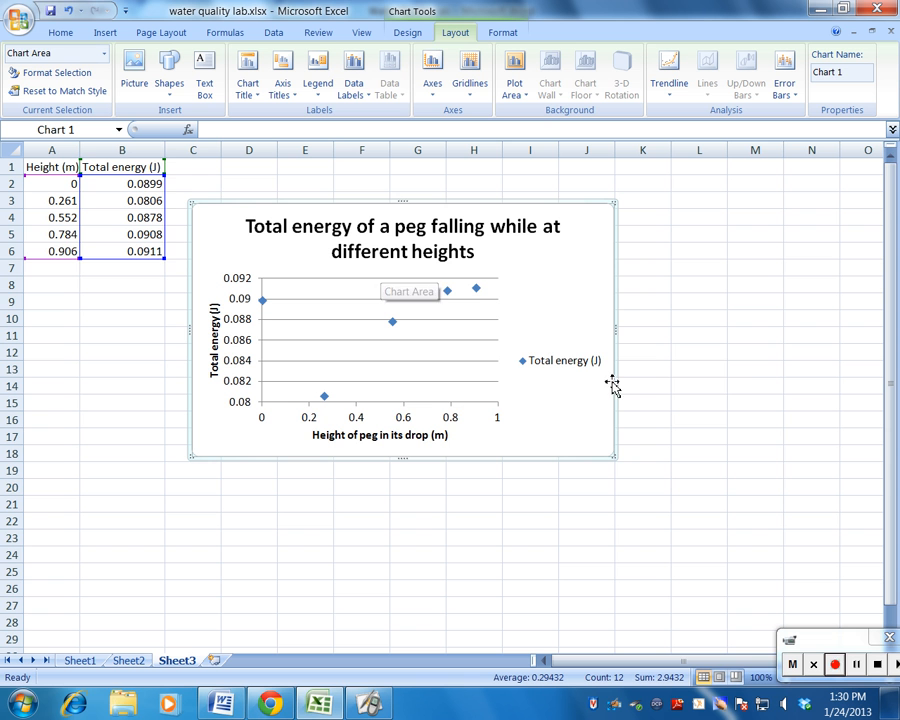
Delete the chart legend so the plot fills the chart width.
click(566, 365)
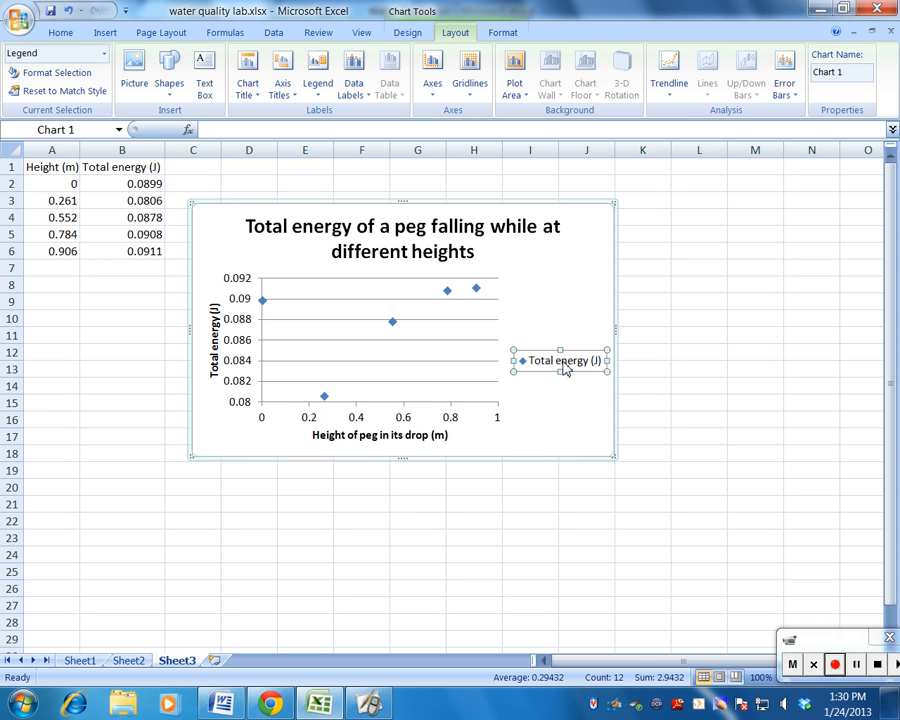
key(Delete)
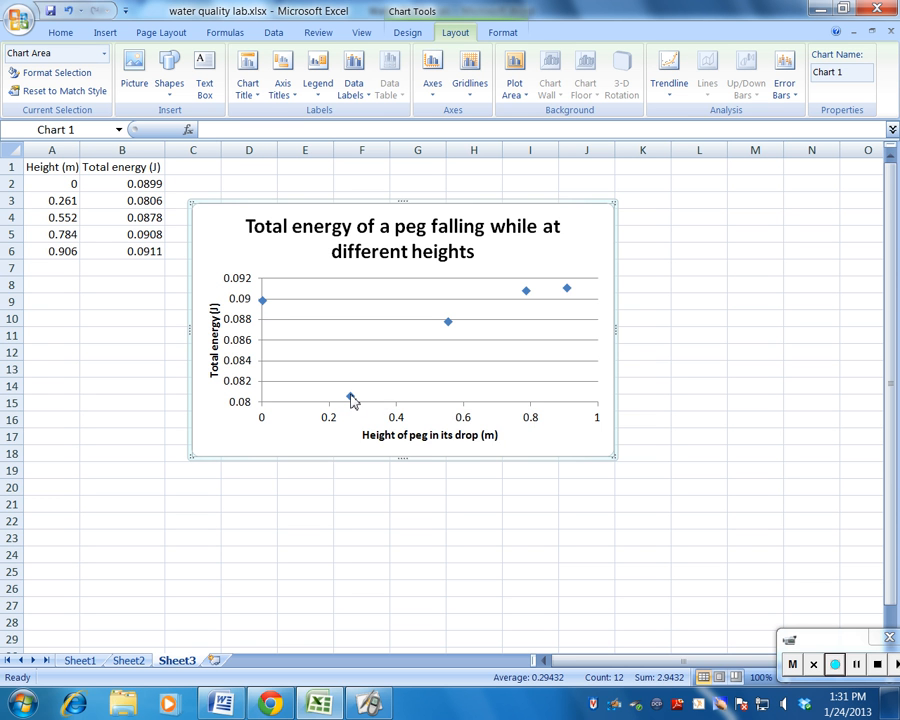
mouse_move(351, 397)
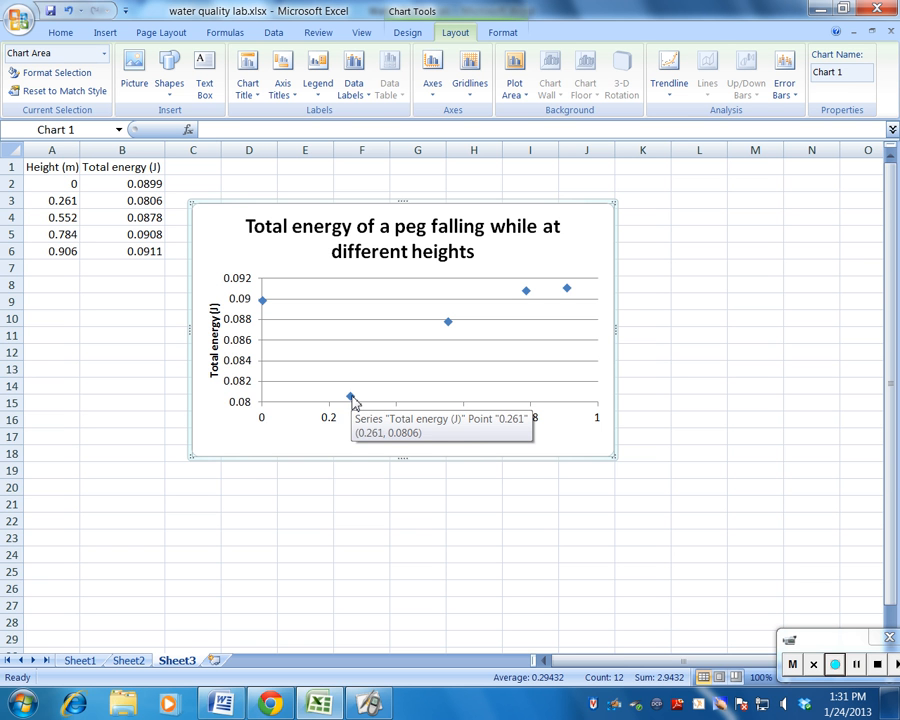
Add a linear trendline to the energy series with equation y = 0.0052x + 0.0855 shown above the points.
right_click(353, 400)
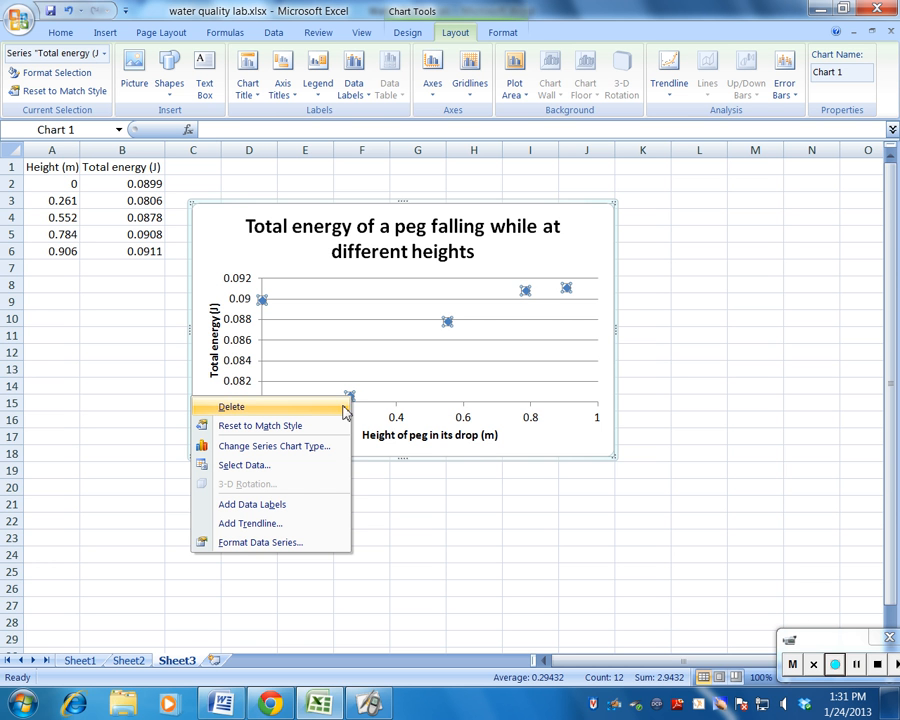
click(293, 528)
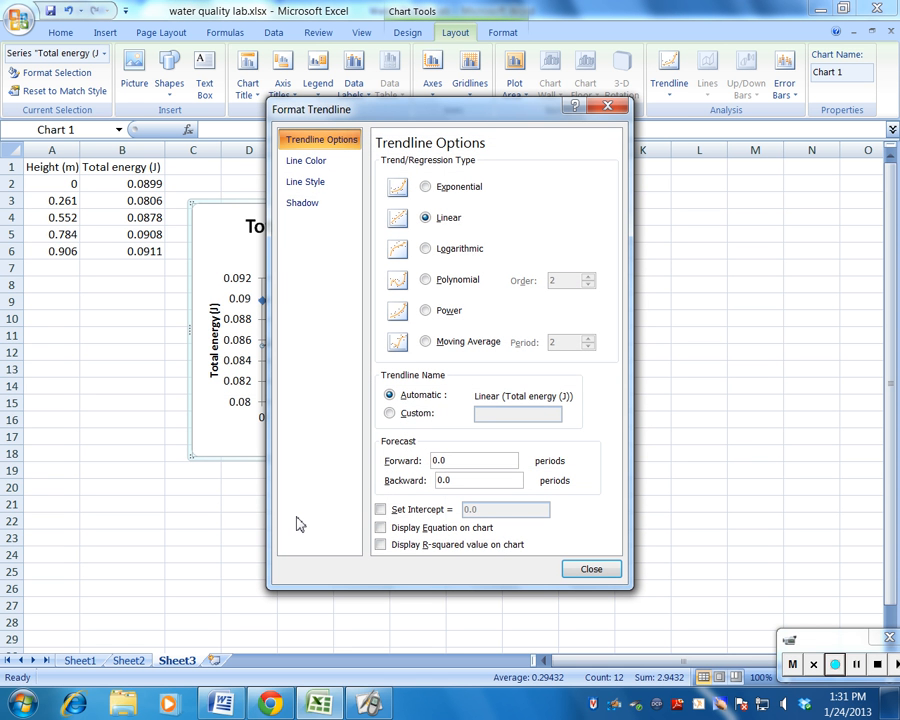
click(426, 218)
click(380, 527)
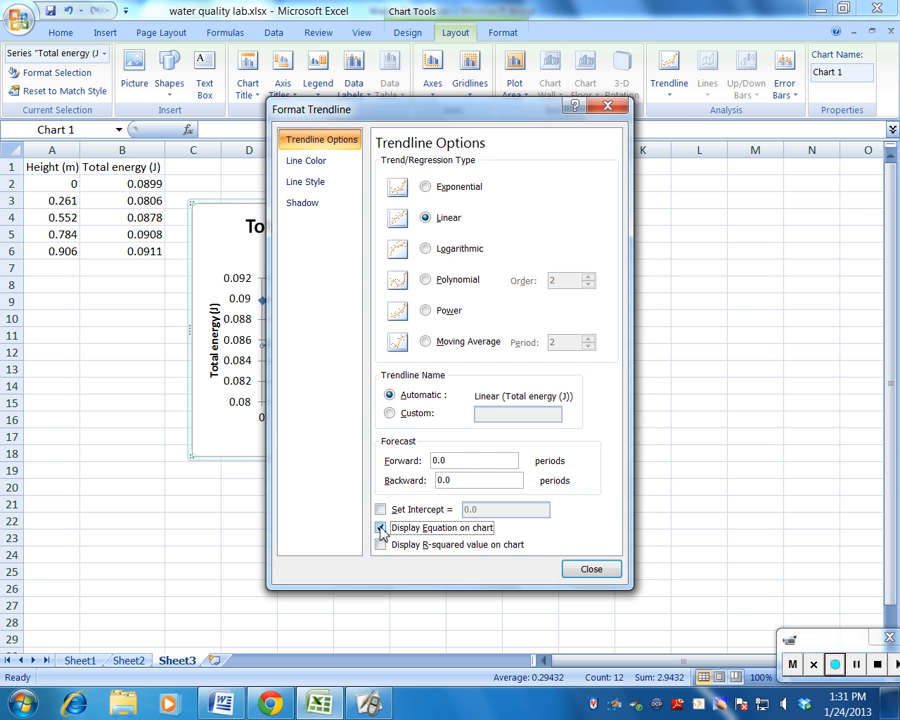
click(601, 571)
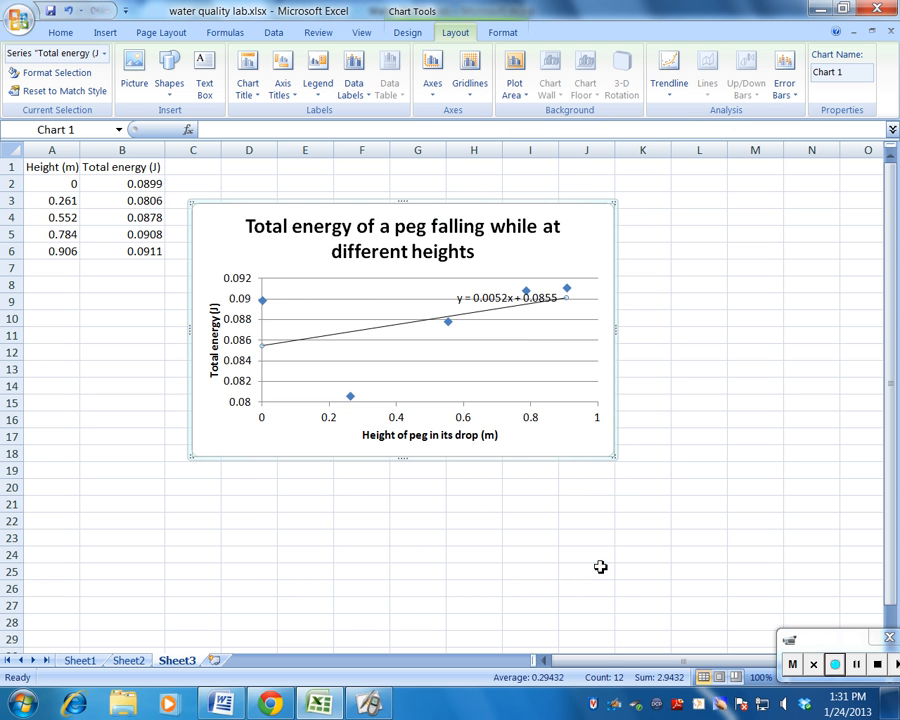
drag(503, 300, 537, 266)
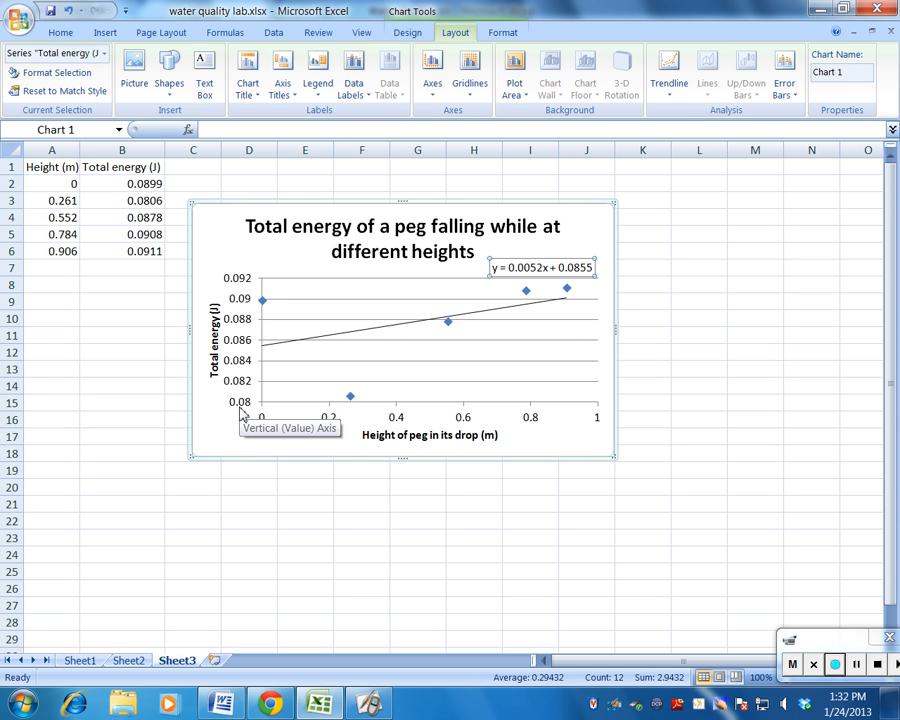
Set the vertical energy axis minimum to a fixed 0 instead of the automatic 0.08.
click(242, 410)
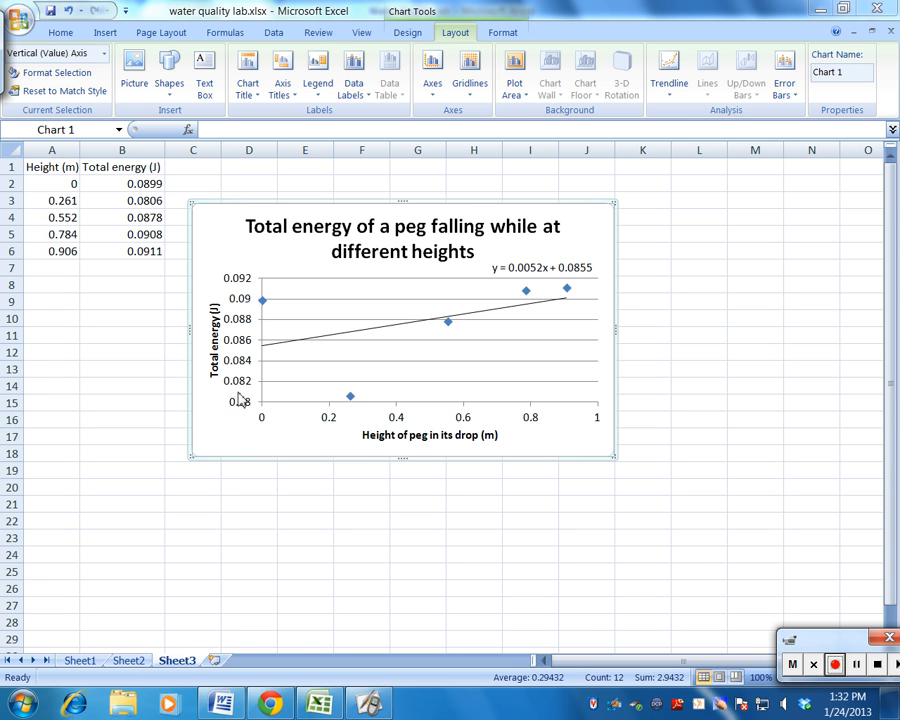
click(433, 88)
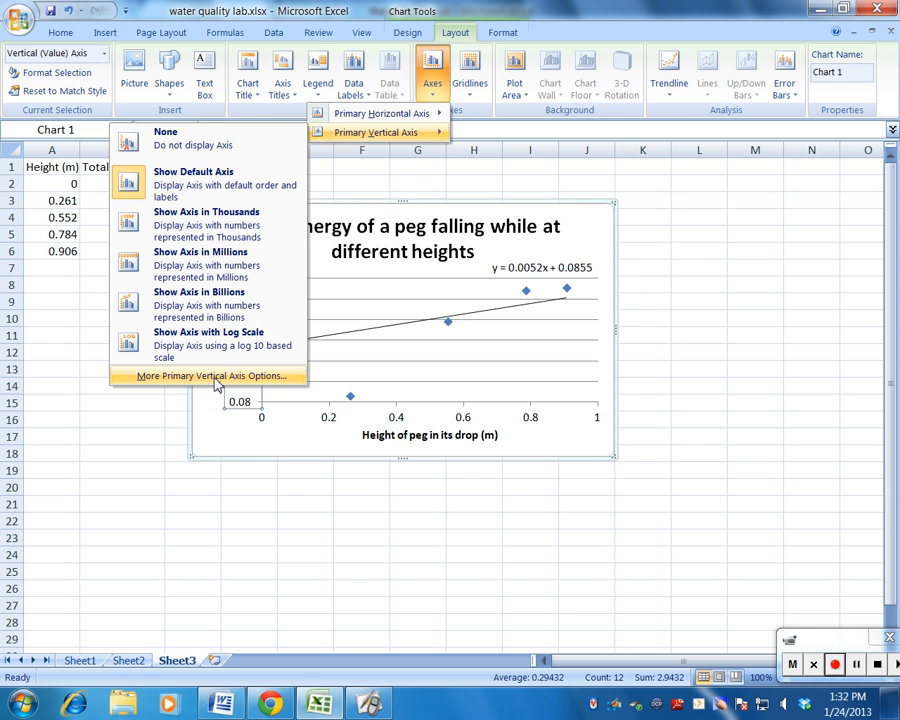
click(218, 380)
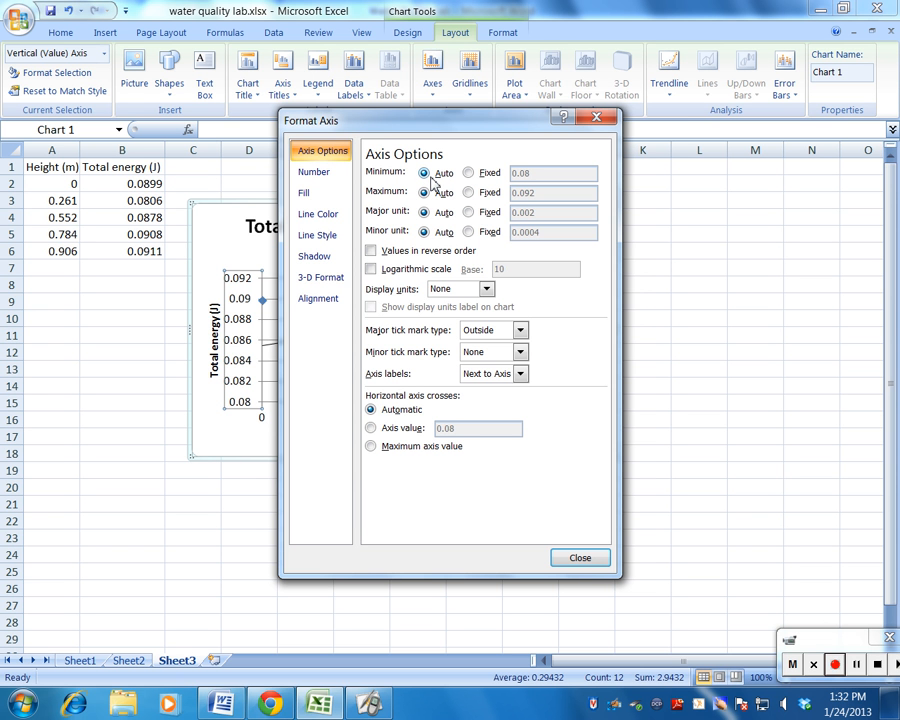
click(468, 172)
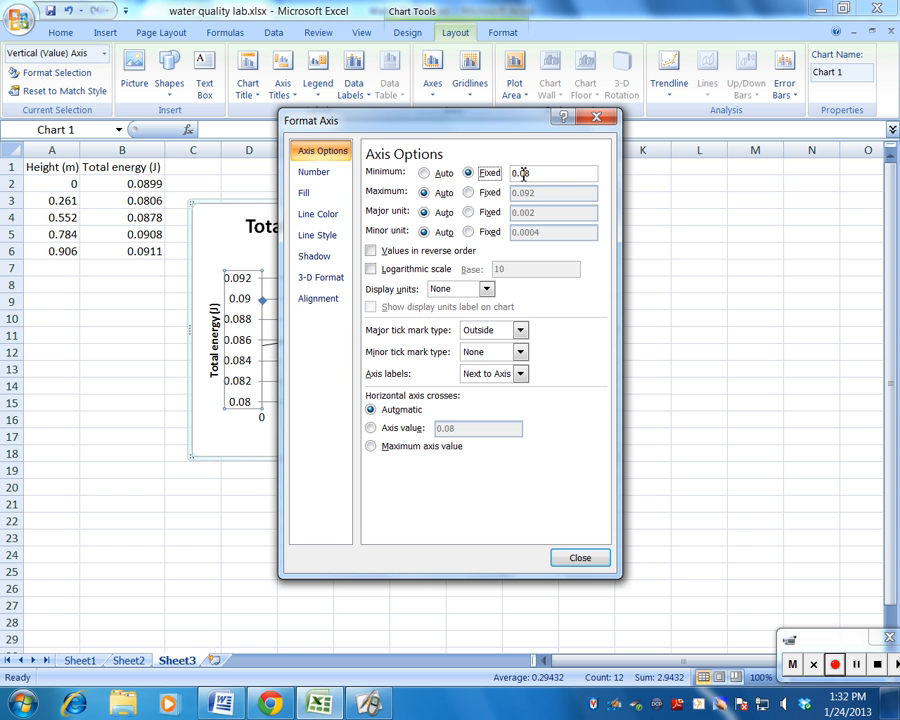
drag(537, 172, 505, 176)
text(0)
click(580, 558)
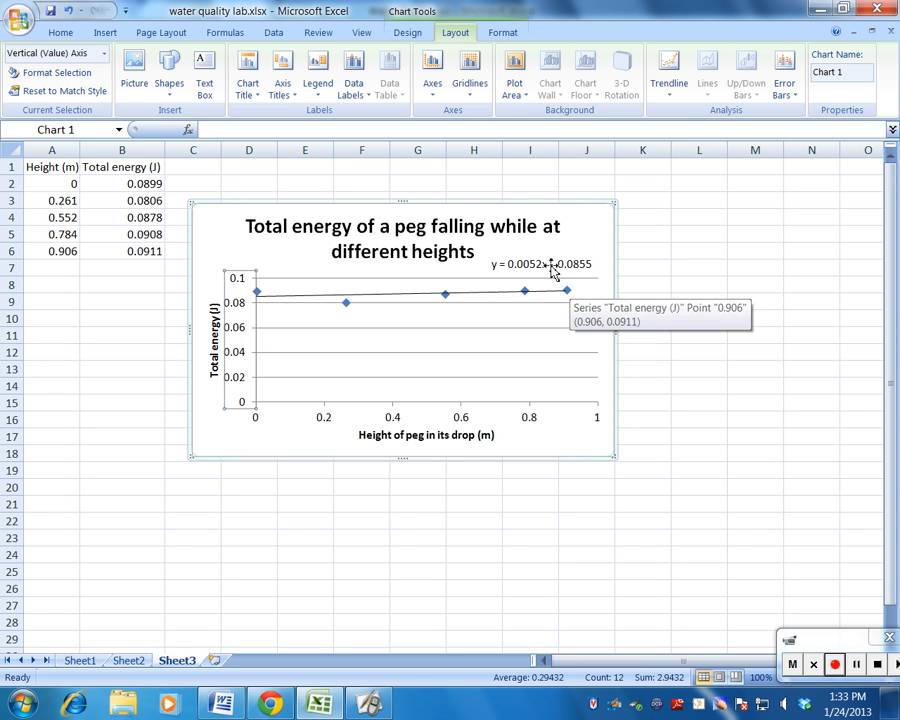
click(549, 418)
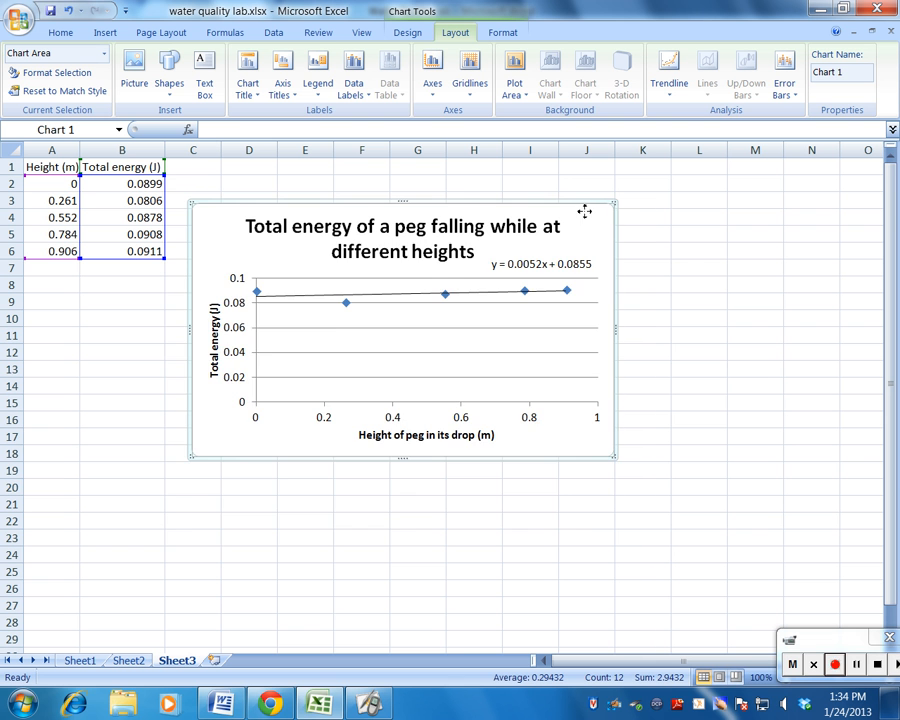
Move the chart below the table and start a Total energy 2 (J) column in C1.
drag(582, 207, 498, 300)
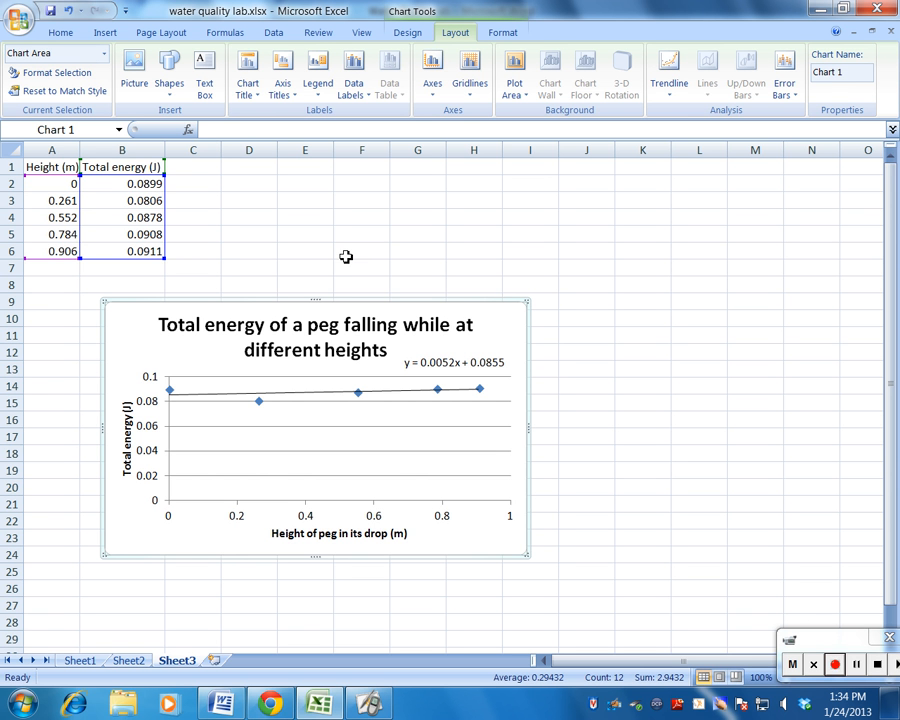
click(197, 170)
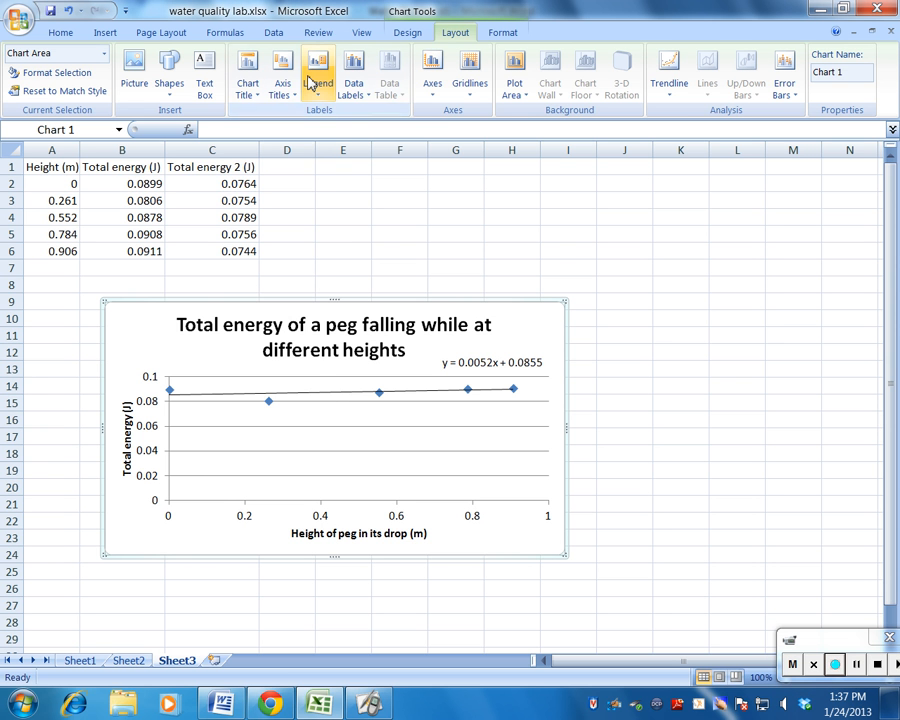
Show the chart legend on the right side.
click(310, 83)
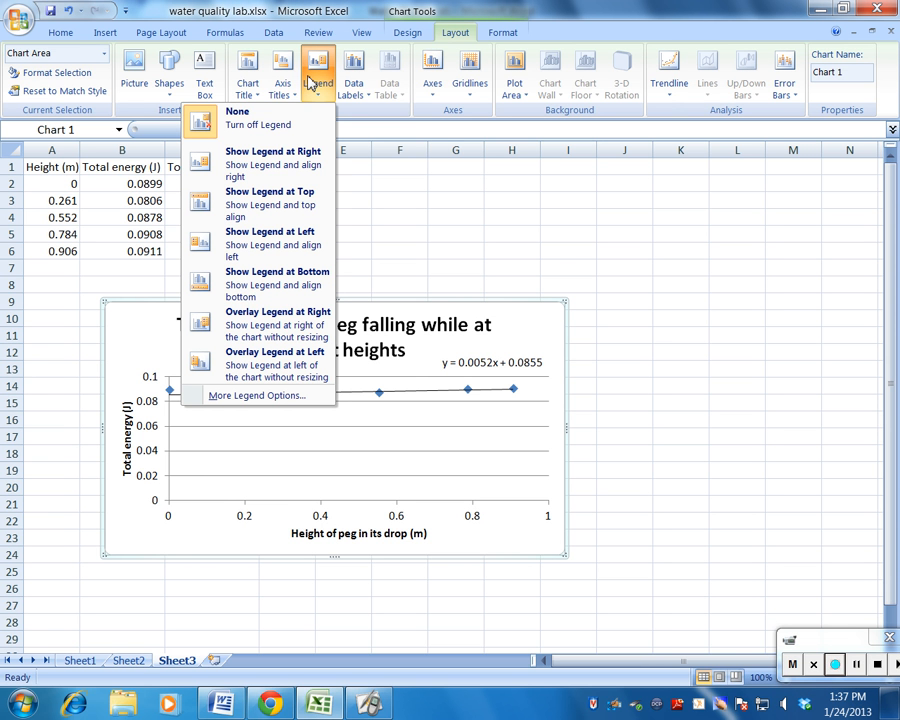
click(288, 156)
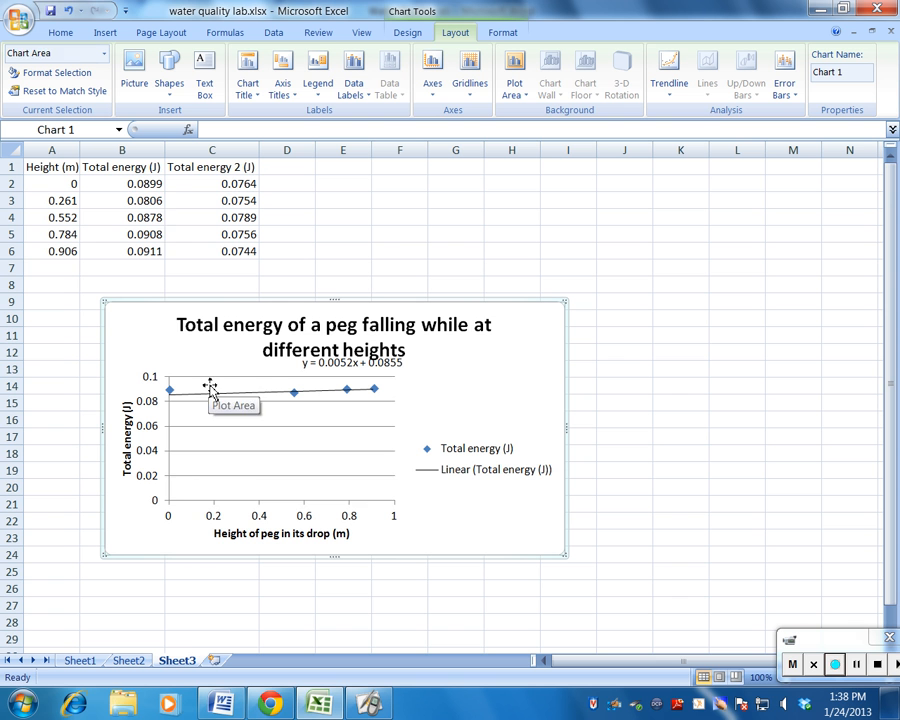
Extend the chart's data range to column C so Total energy 2 (J) plots as a second series.
click(210, 387)
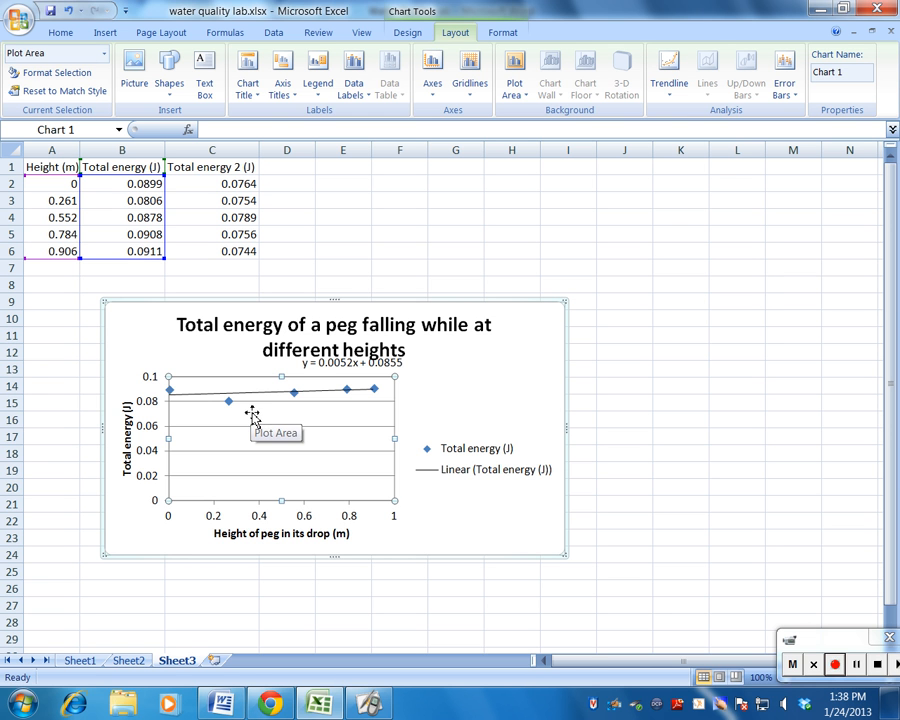
click(835, 664)
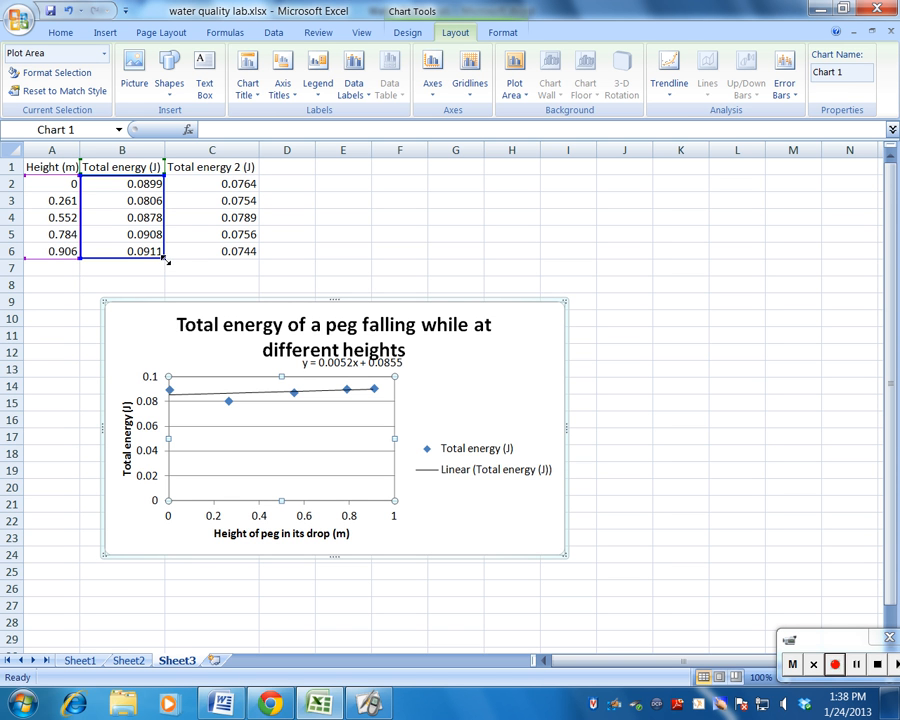
drag(165, 258, 248, 256)
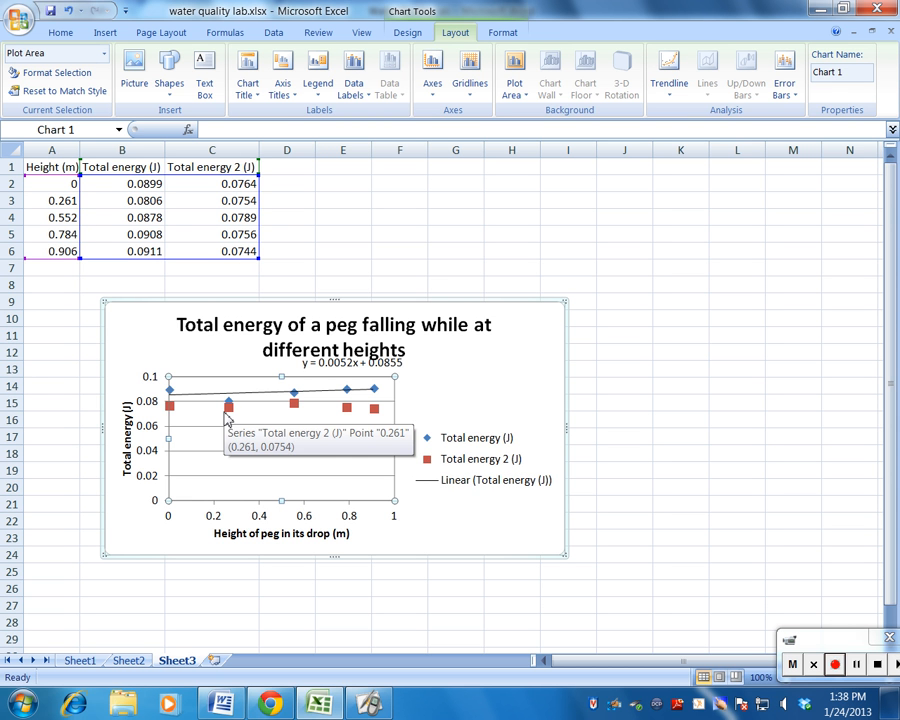
Add a linear trendline to the red series with equation y = -0.0012x + 0.0767 placed below its points.
mouse_move(229, 407)
right_click(229, 407)
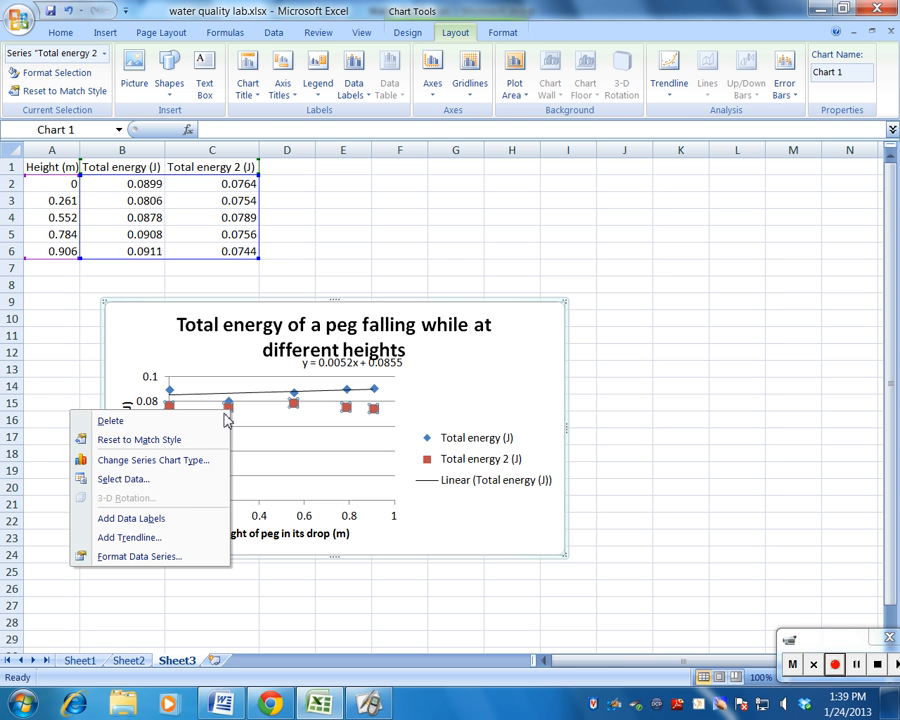
click(196, 536)
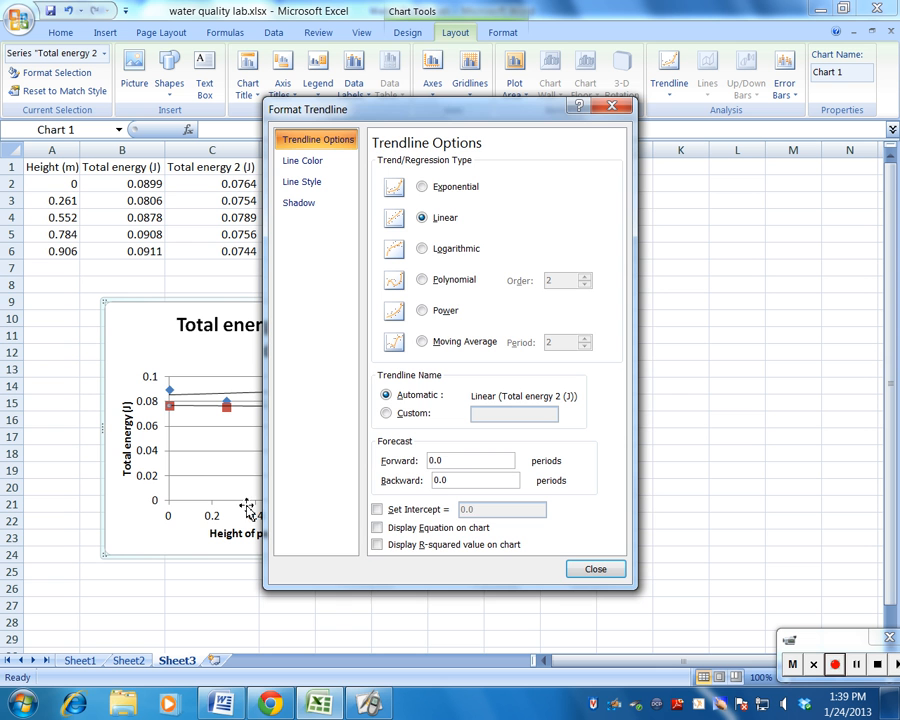
click(377, 527)
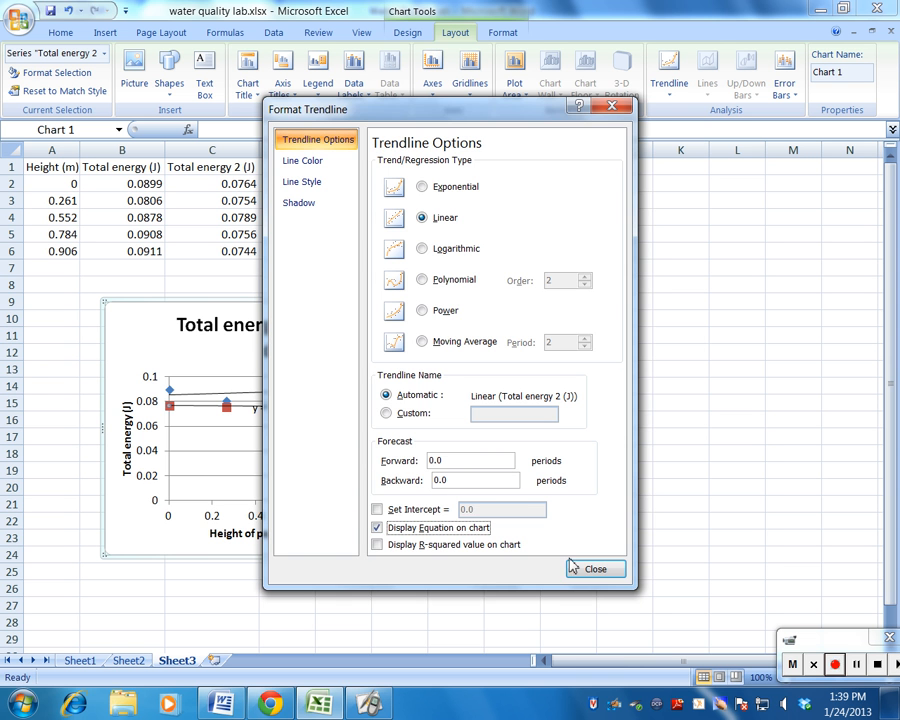
click(595, 569)
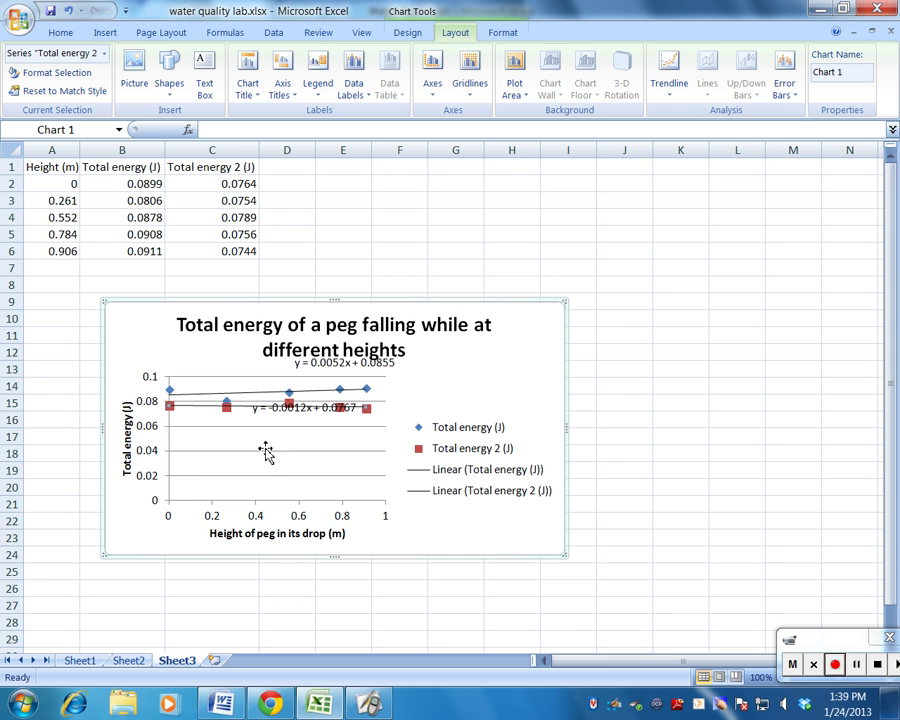
click(303, 408)
drag(303, 410, 332, 437)
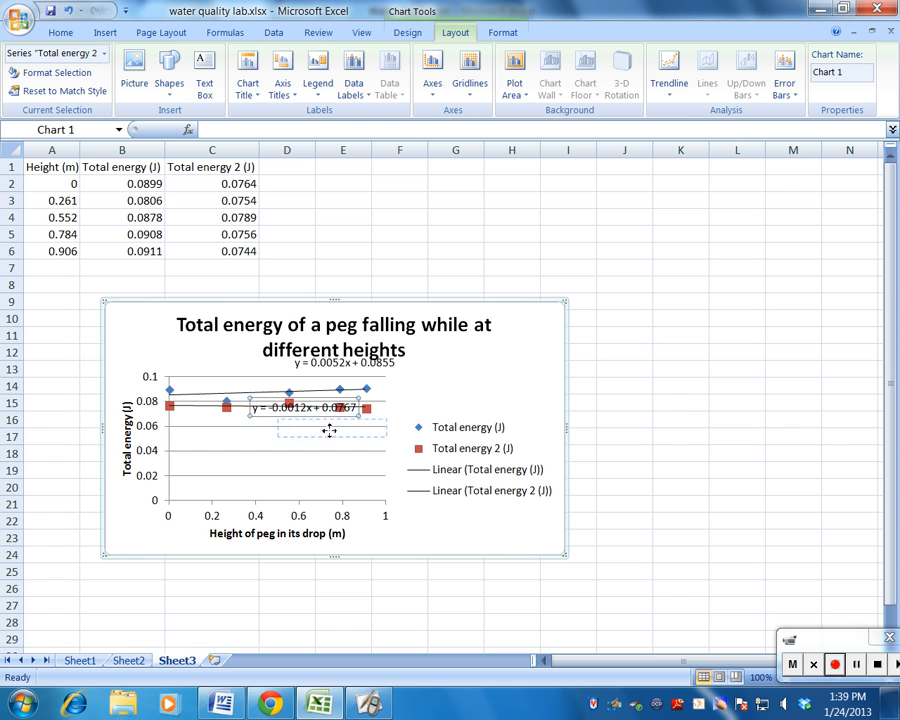
Review the chart title and first equation label, then reselect the whole chart.
click(325, 350)
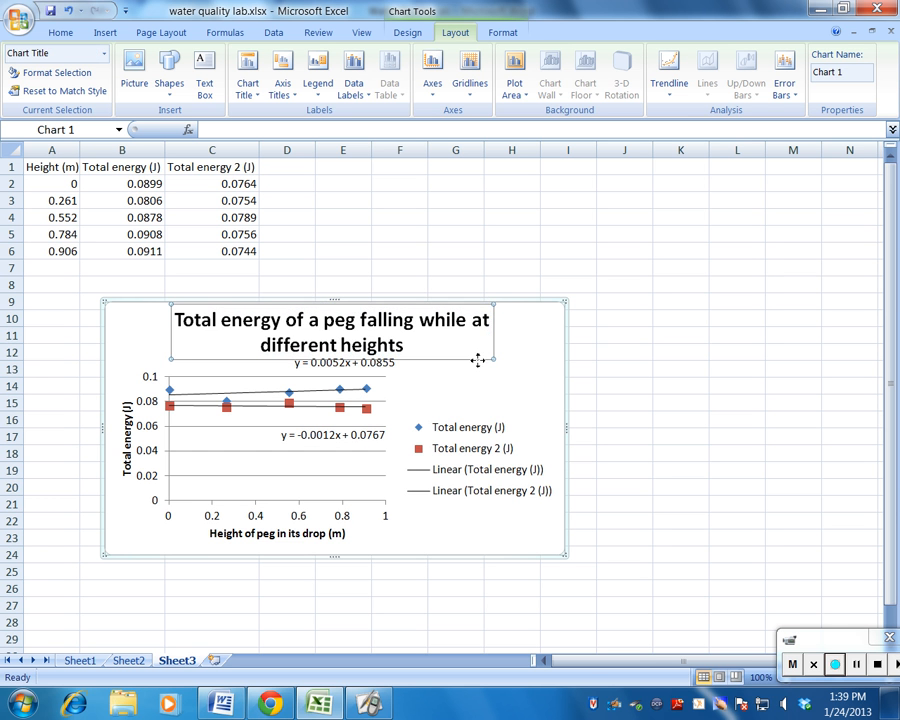
click(350, 362)
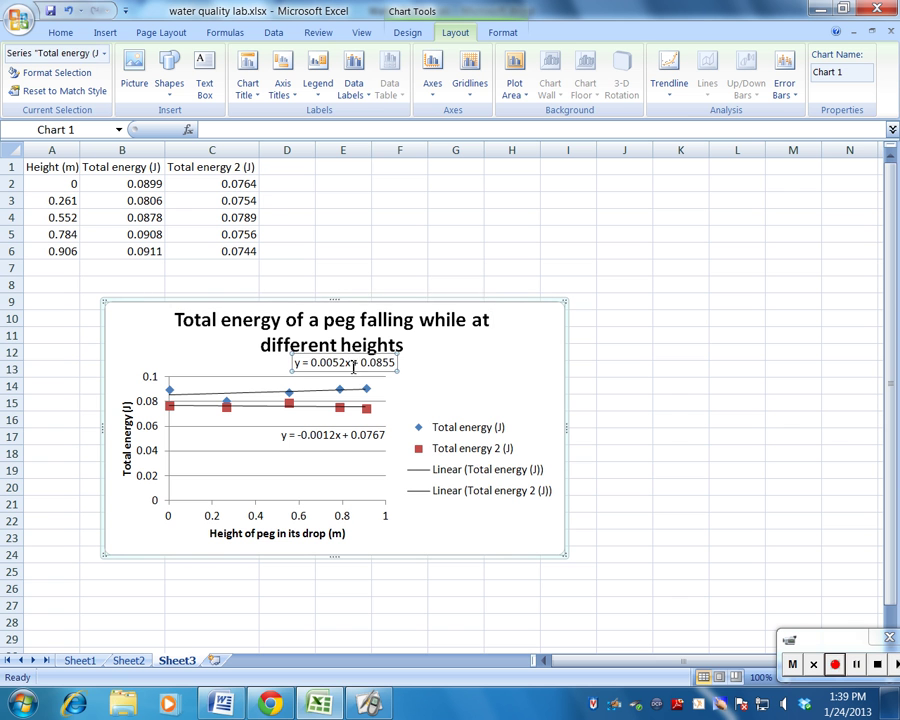
click(330, 345)
click(407, 385)
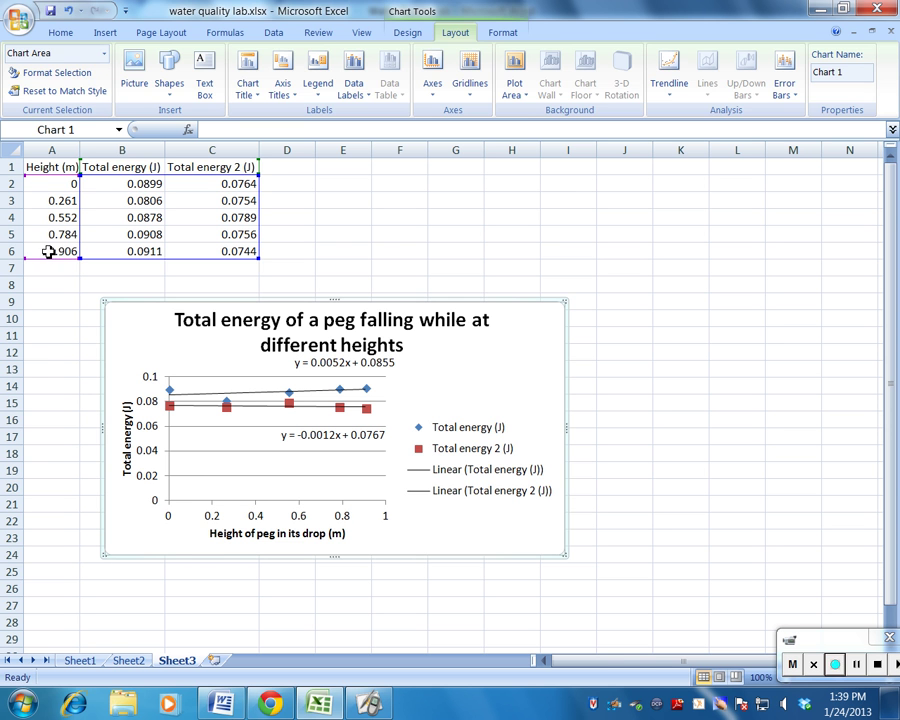
Change the height in A6 from 0.906 to 0.916 so both trendline equations update.
click(42, 251)
text(0)
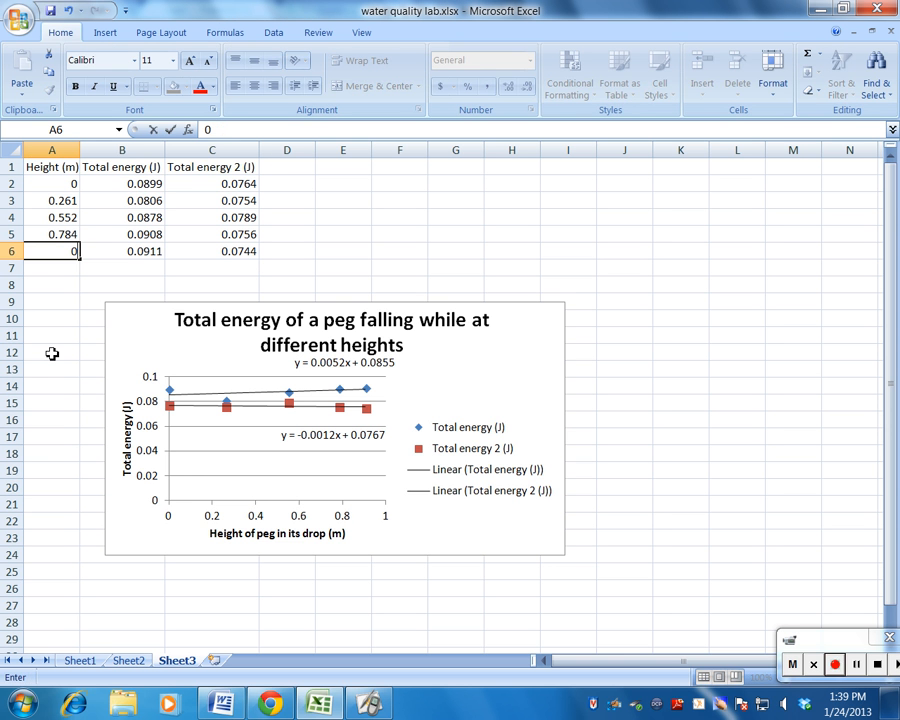
text(.916)
click(48, 234)
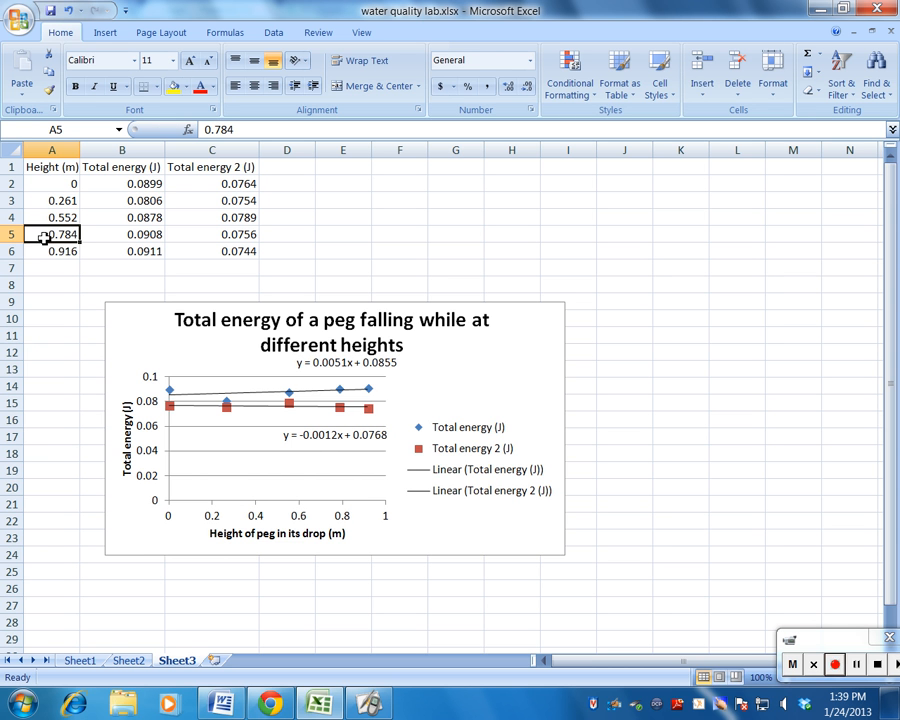